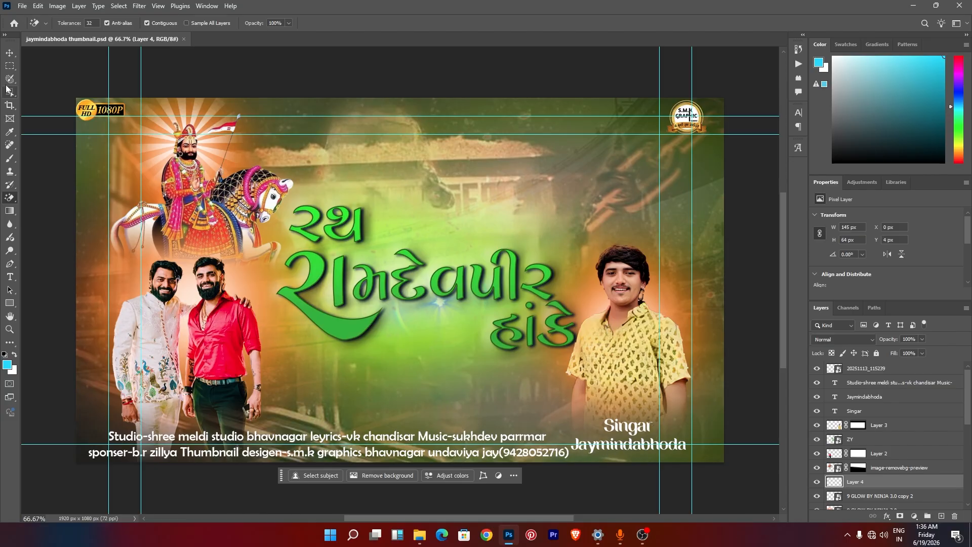
# Step: Switch to the Move tool and review the thumbnail's layer stack from the background layers up to the topmost layer
pyautogui.click(9, 53)
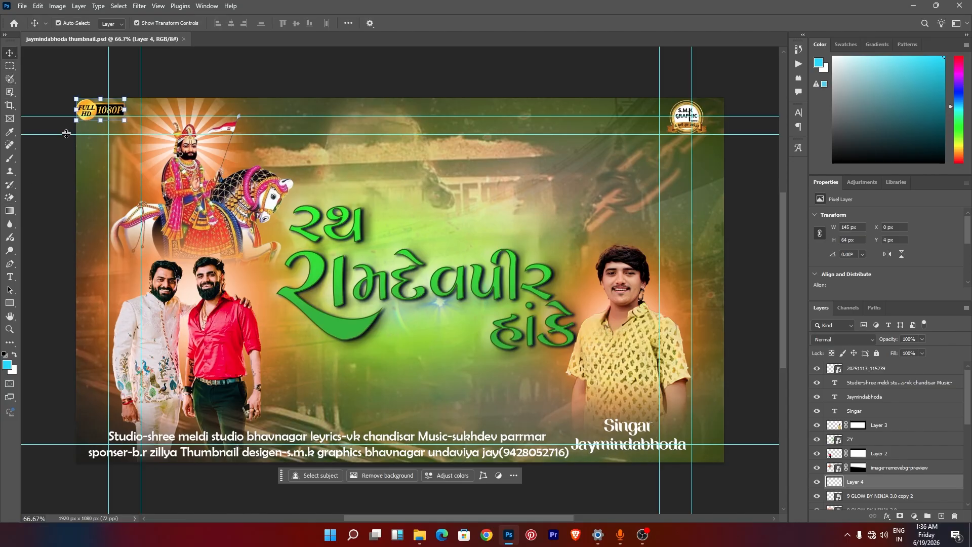
pyautogui.click(596, 314)
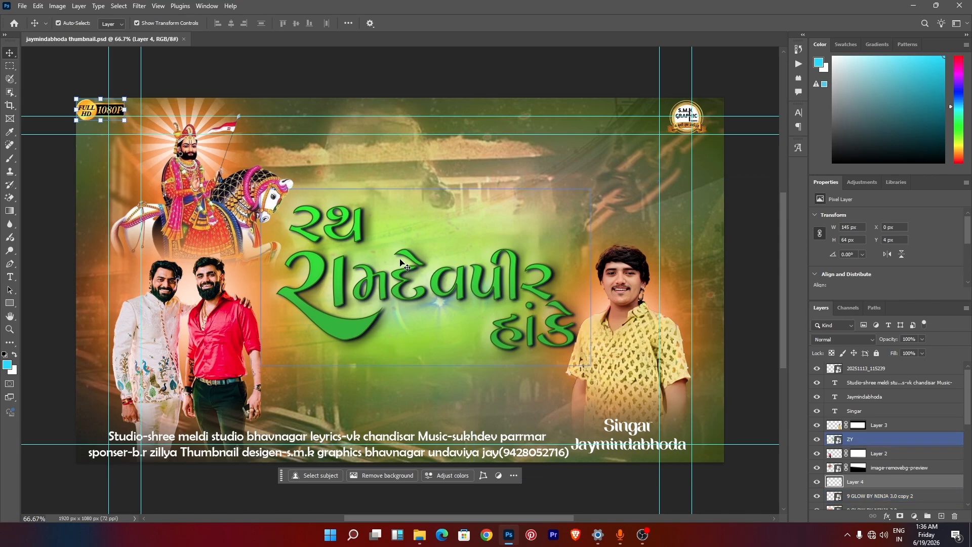
pyautogui.click(218, 185)
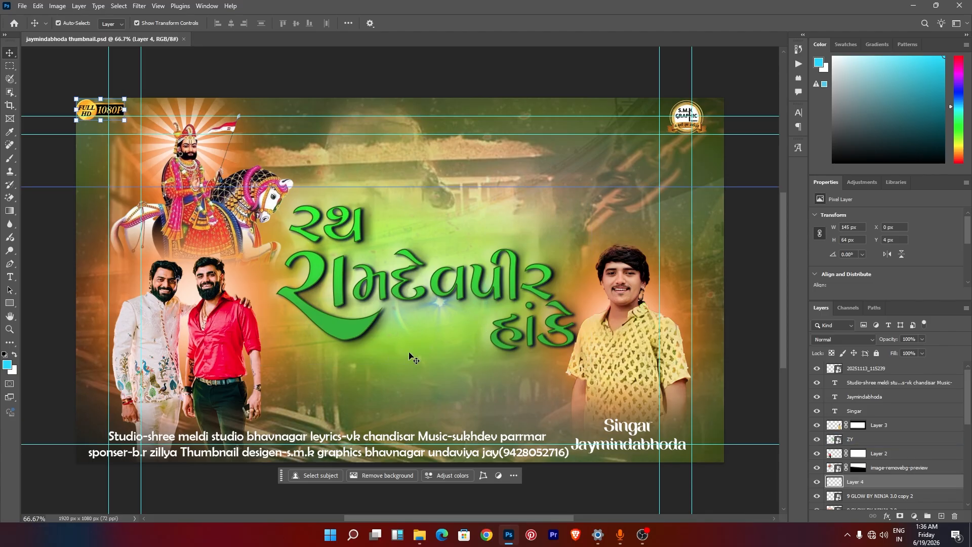
pyautogui.scroll(-5, 815, 426)
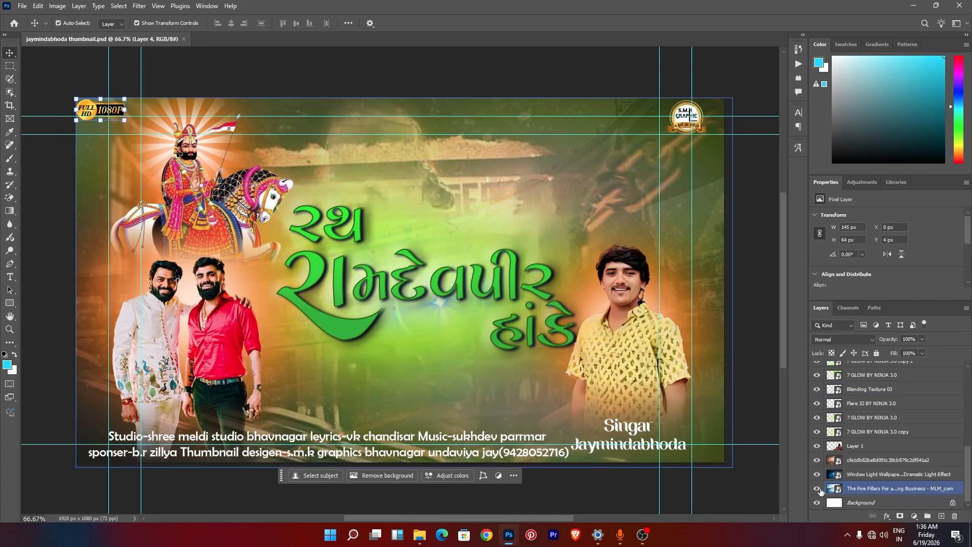
pyautogui.scroll(5, 817, 456)
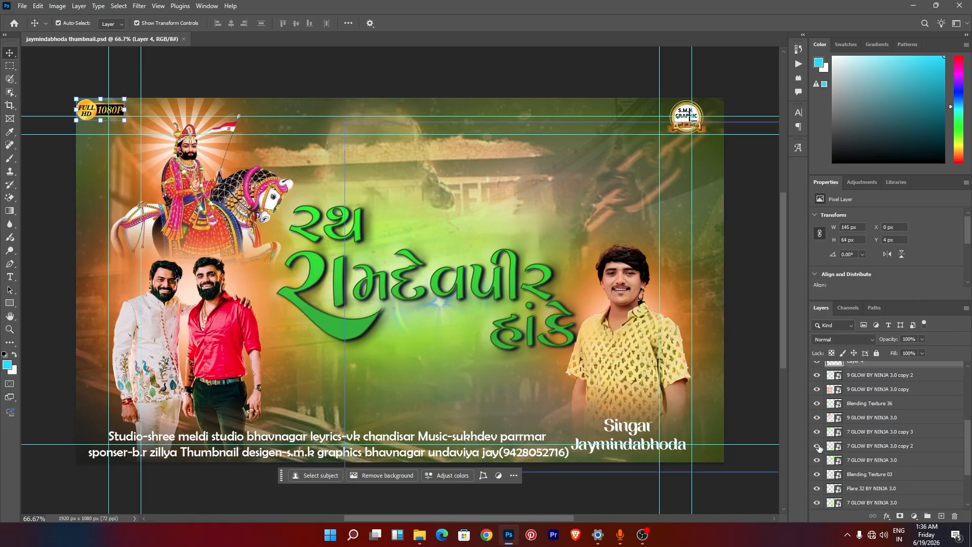
pyautogui.scroll(1, 819, 447)
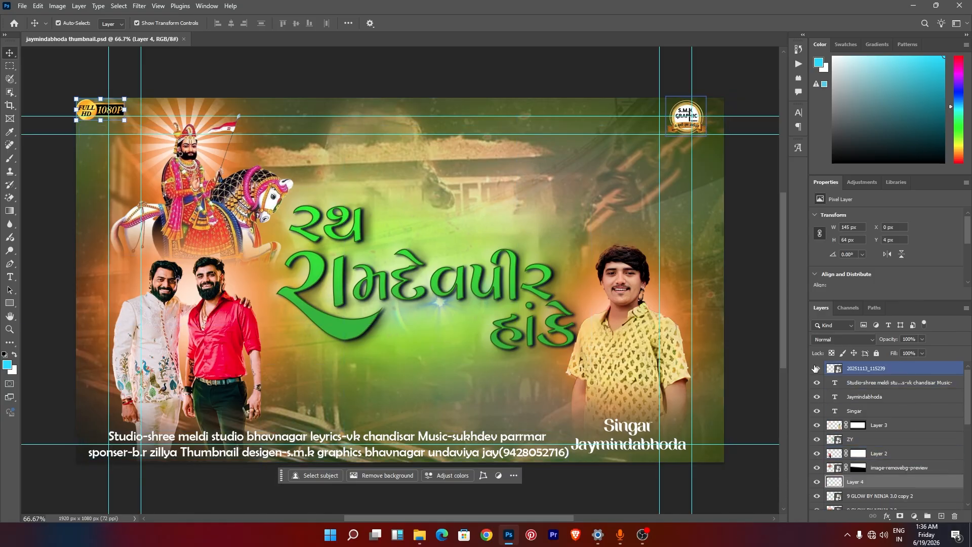
# Step: Hide every layer above the white Background, including the logo, text, portraits, glows, textures and background photos
pyautogui.click(816, 369)
pyautogui.click(817, 382)
pyautogui.click(817, 411)
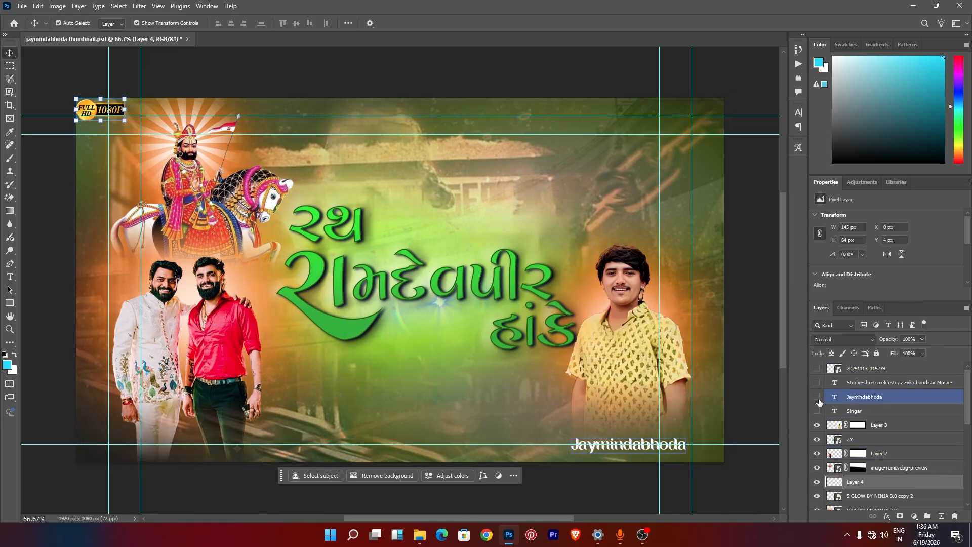
pyautogui.click(816, 397)
pyautogui.moveTo(817, 427); pyautogui.dragTo(831, 459)
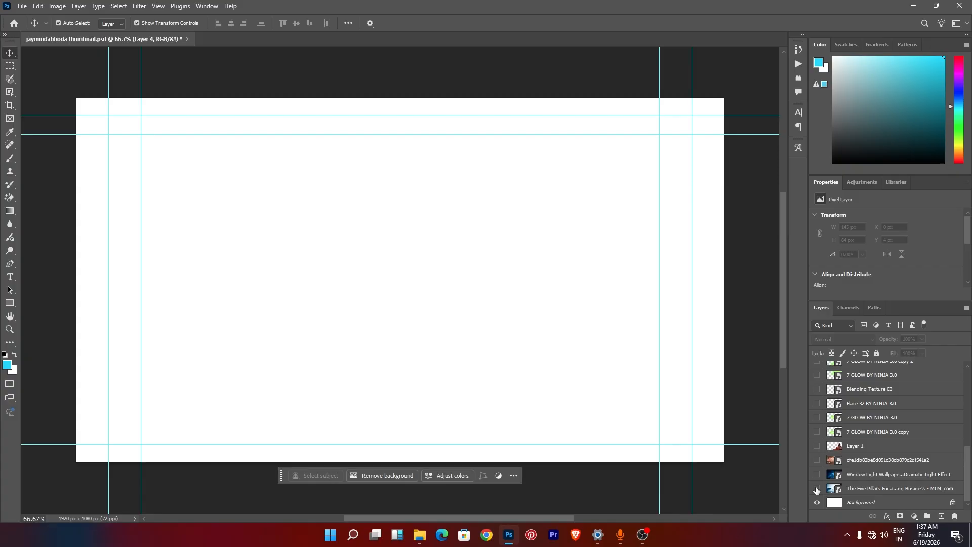
# Step: Show the highway photo layer and the Window Light Wallpaper layer directly above it
pyautogui.click(816, 488)
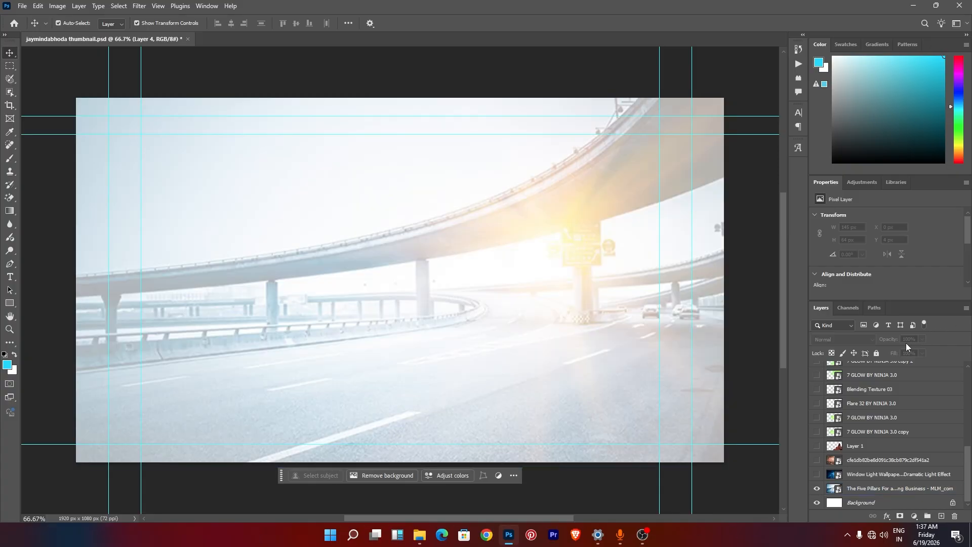
pyautogui.click(892, 488)
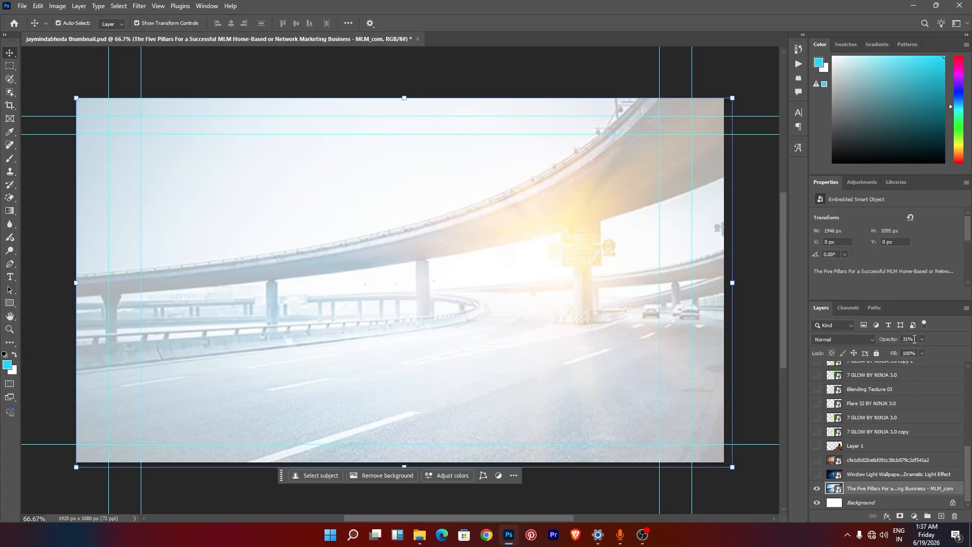
pyautogui.click(816, 473)
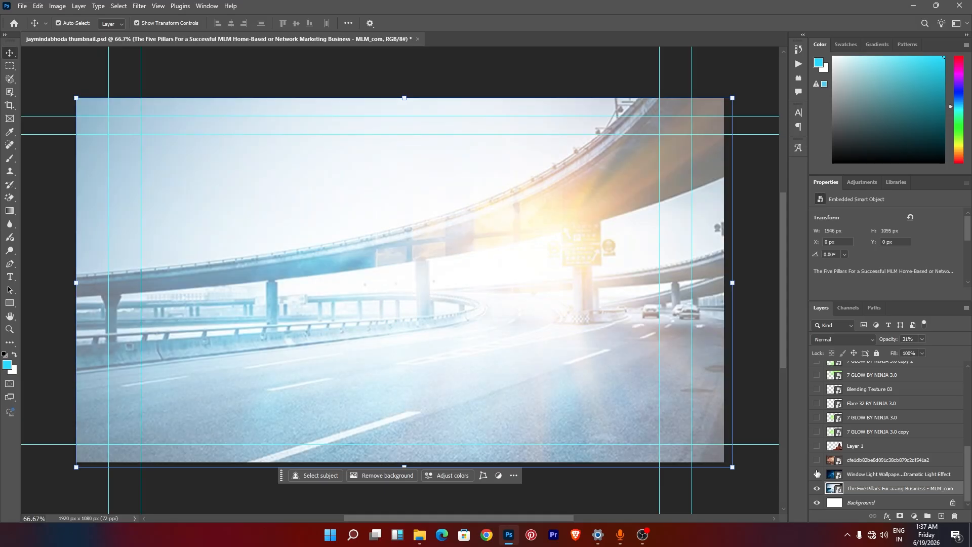
# Step: Toggle the highway photo layer off and on to examine its effect beneath the Window Light Wallpaper layer
pyautogui.click(816, 488)
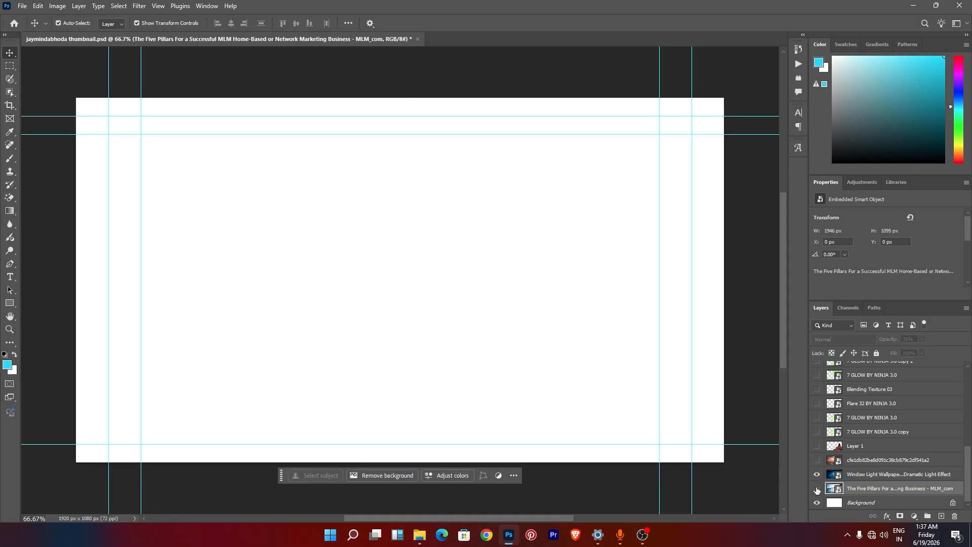
pyautogui.click(816, 488)
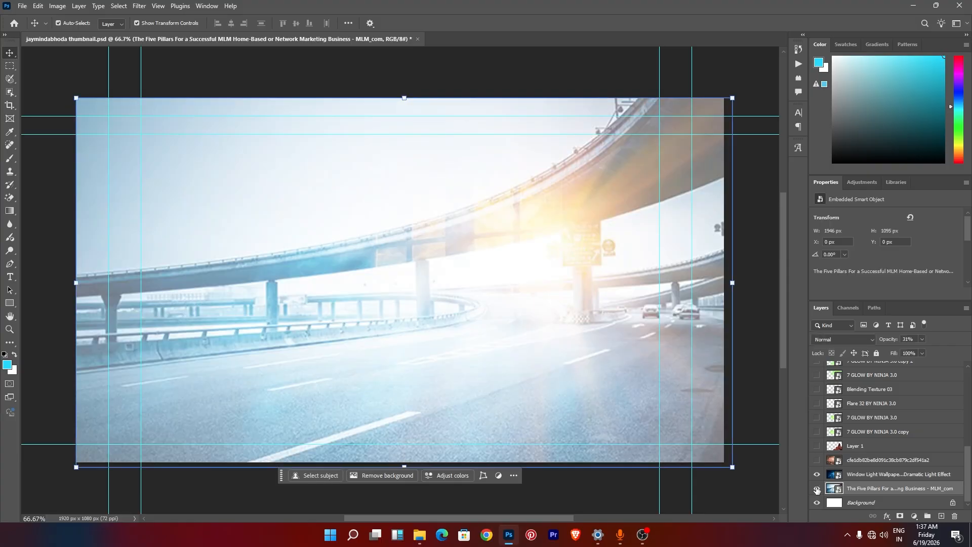
pyautogui.click(816, 488)
pyautogui.click(816, 488)
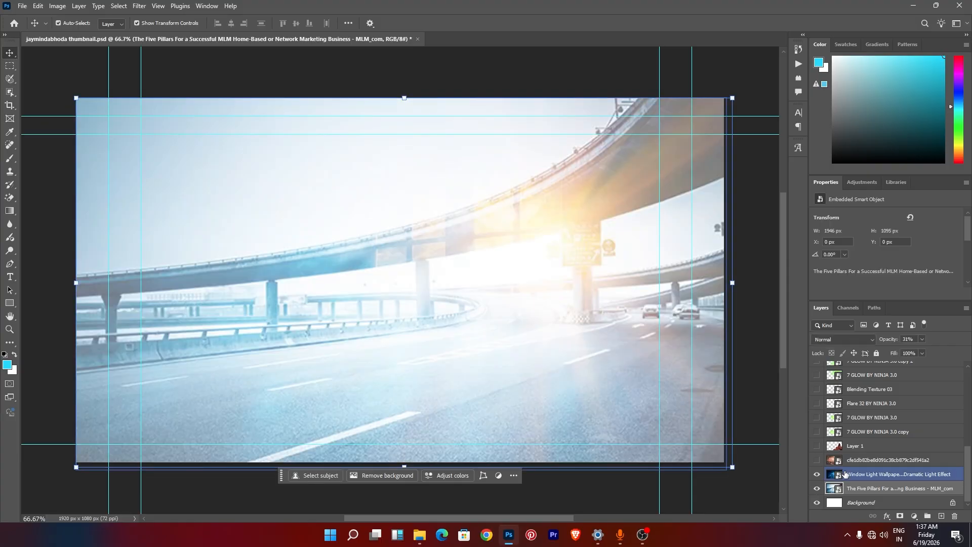
# Step: Inspect the Window Light Wallpaper layer's blend settings, and show the chain photo layer and Layer 1 above it
pyautogui.click(847, 475)
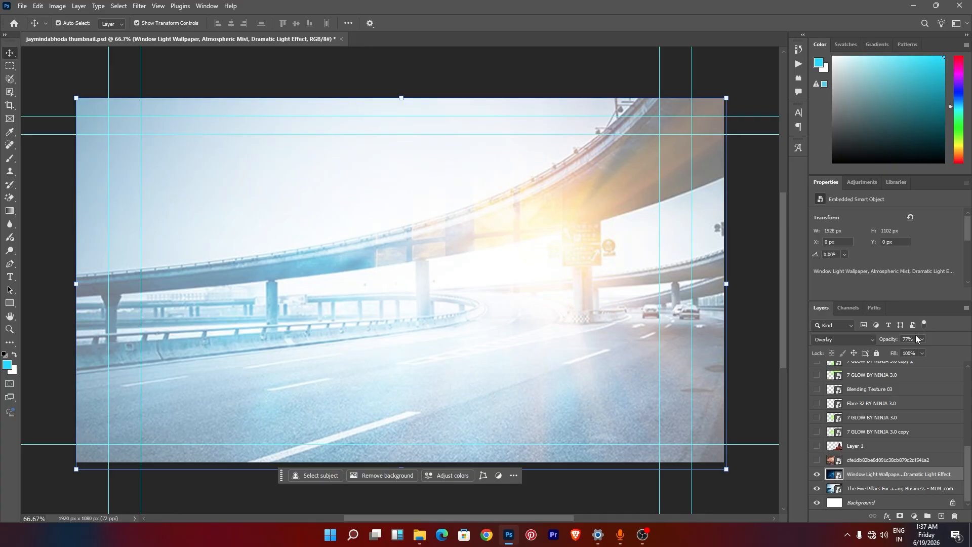
pyautogui.click(817, 460)
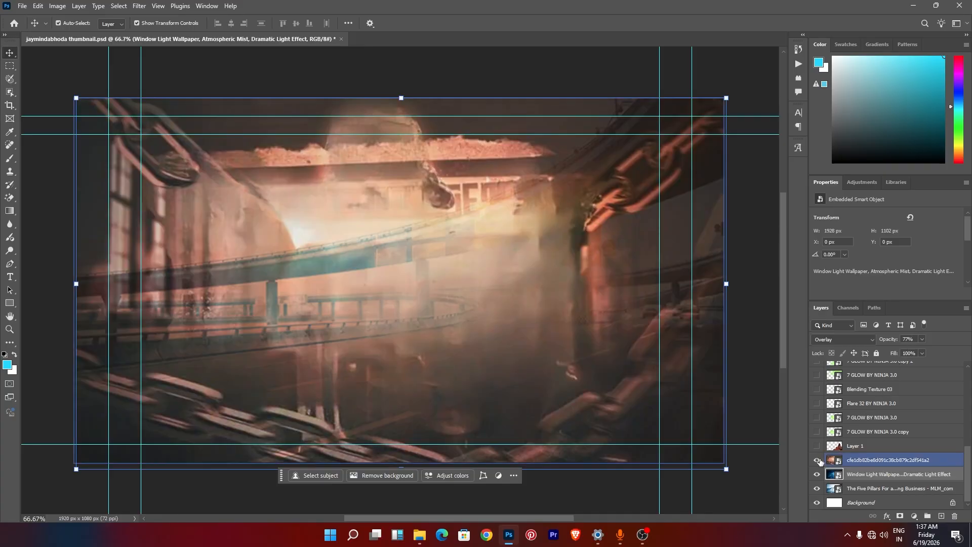
pyautogui.click(855, 461)
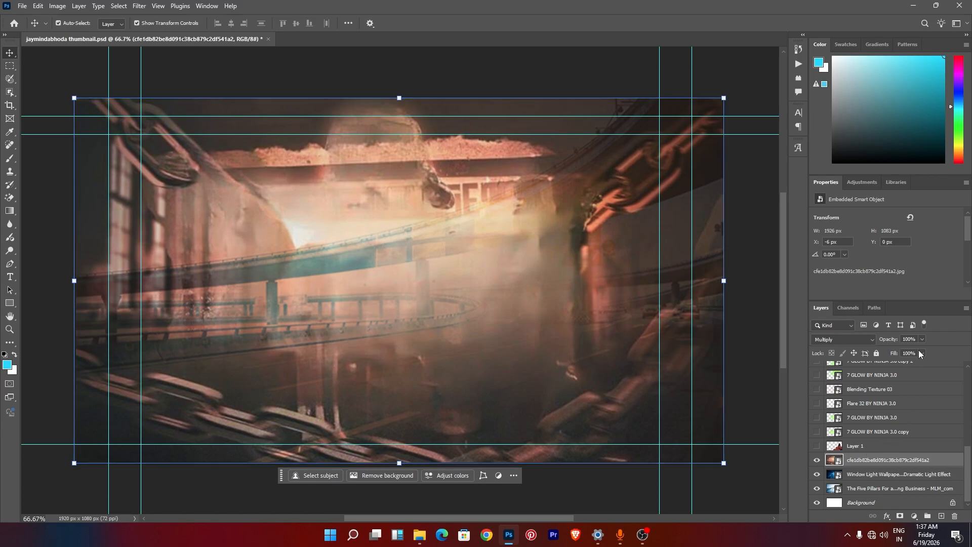
pyautogui.click(855, 448)
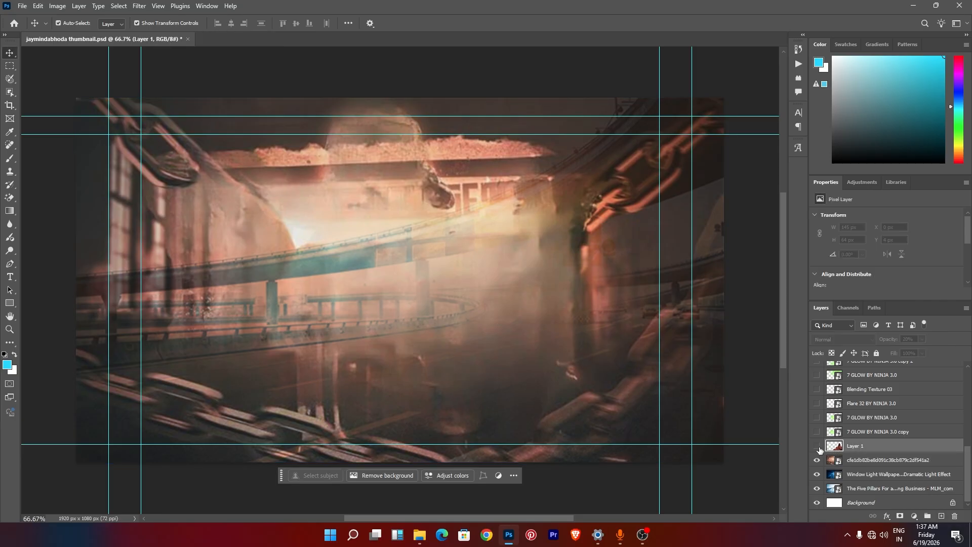
pyautogui.click(814, 446)
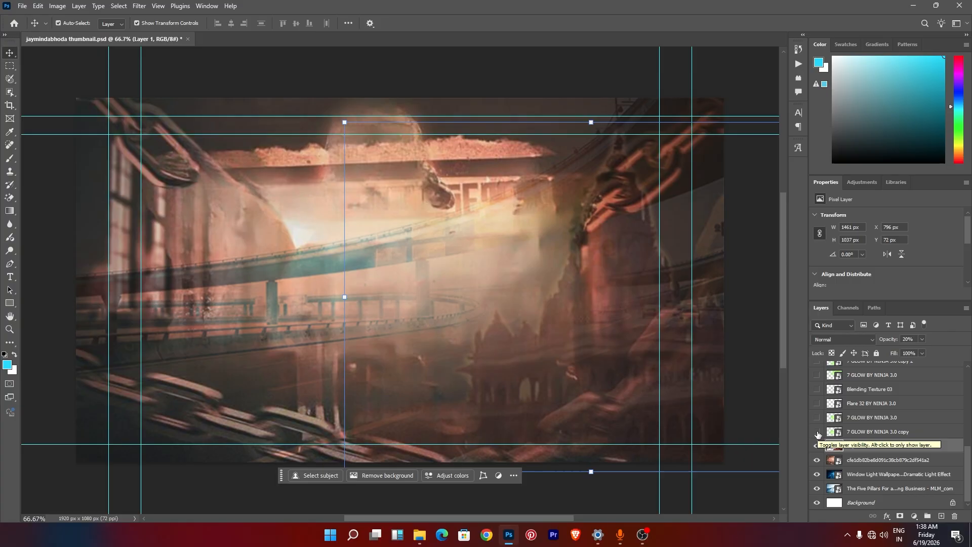
# Step: Show the two lower green 7 GLOW BY NINJA 3.0 layers, Flare 32 BY NINJA 3.0 and Blending Texture 03
pyautogui.click(817, 432)
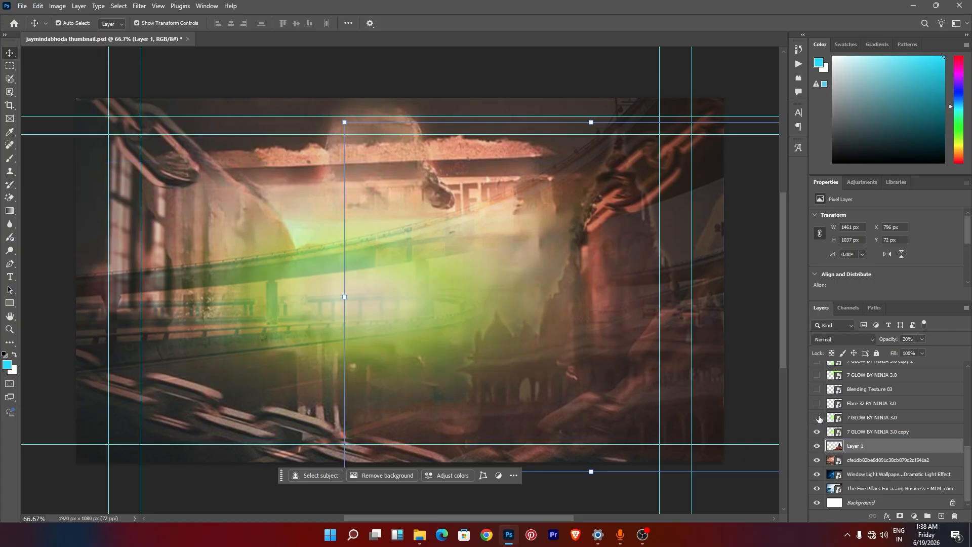
pyautogui.click(817, 417)
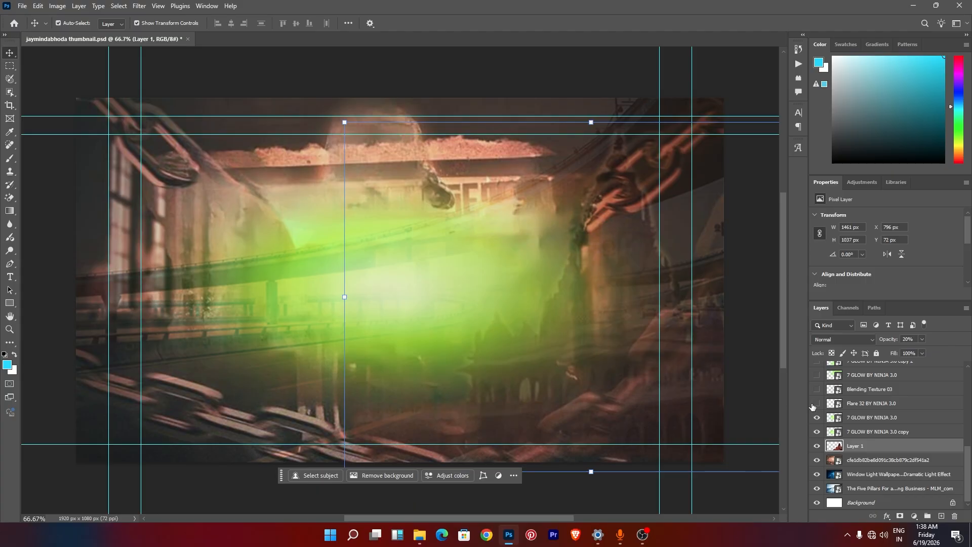
pyautogui.click(816, 403)
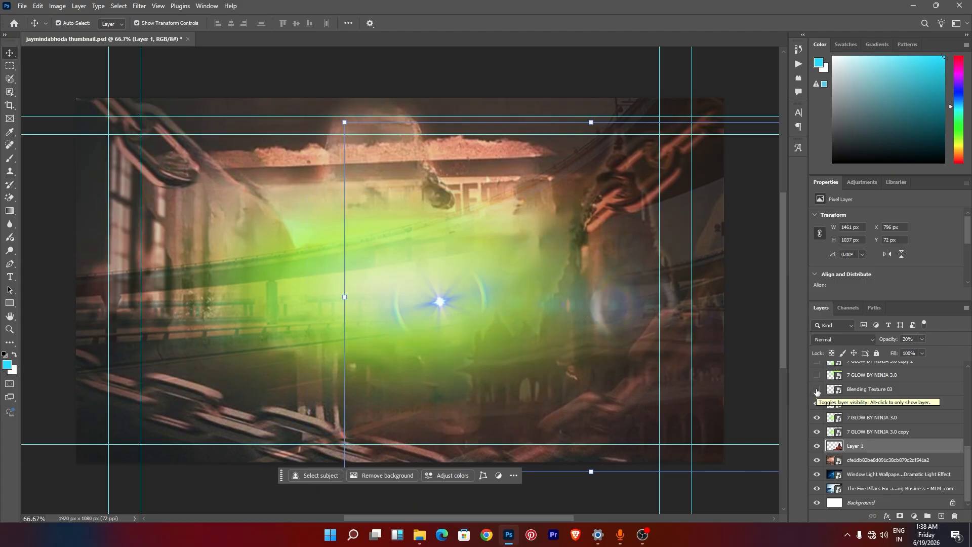
pyautogui.click(816, 389)
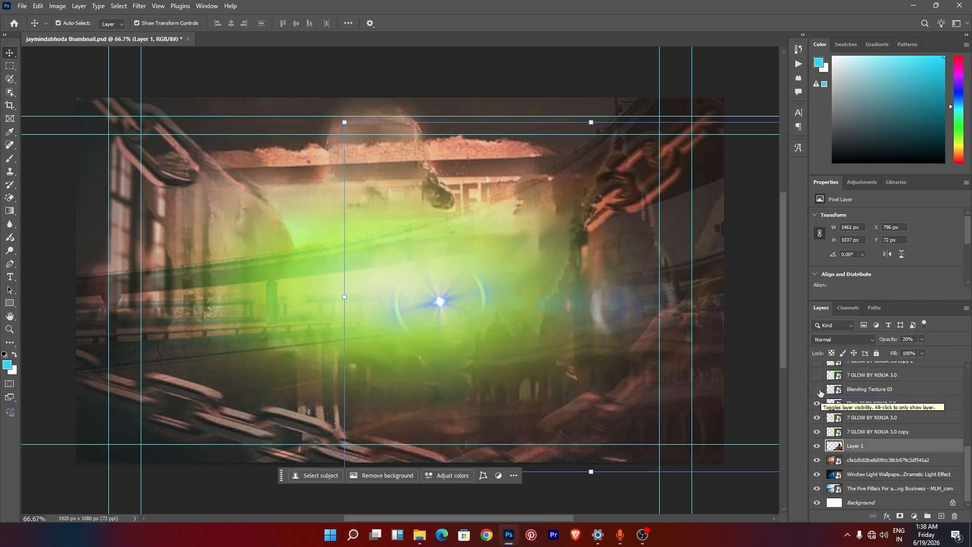
pyautogui.scroll(2, 821, 416)
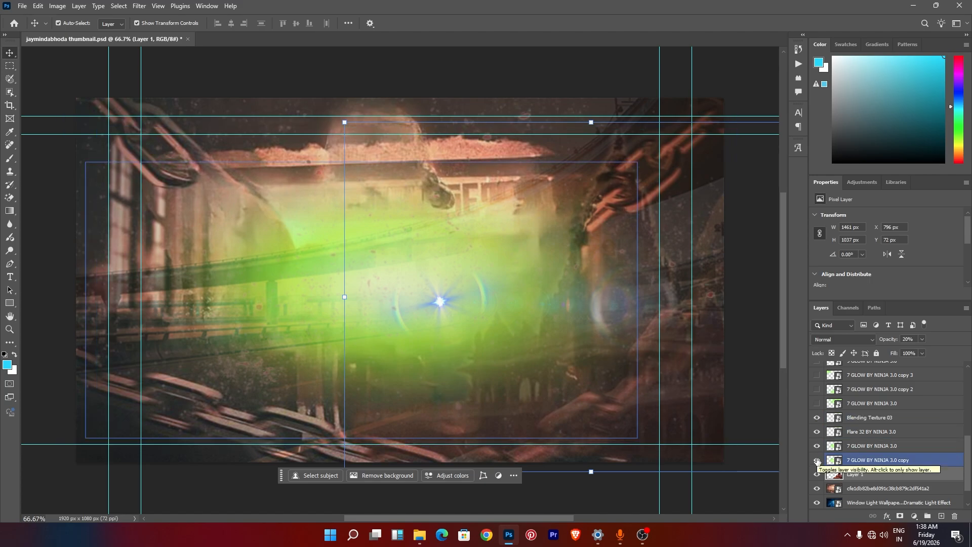
# Step: Show the upper 7 GLOW BY NINJA 3.0 layer along with its copy 2 and copy 3 layers
pyautogui.click(817, 403)
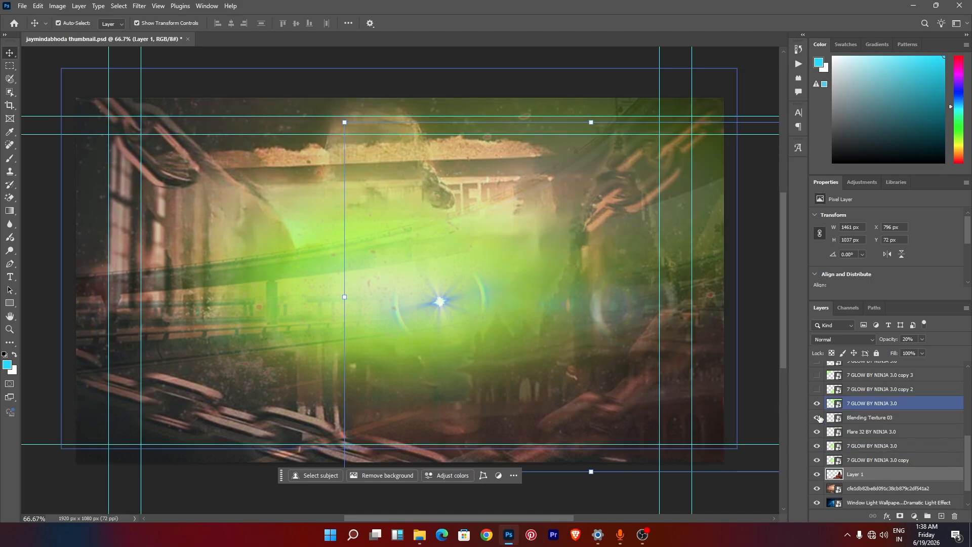
pyautogui.scroll(2, 817, 418)
pyautogui.click(816, 417)
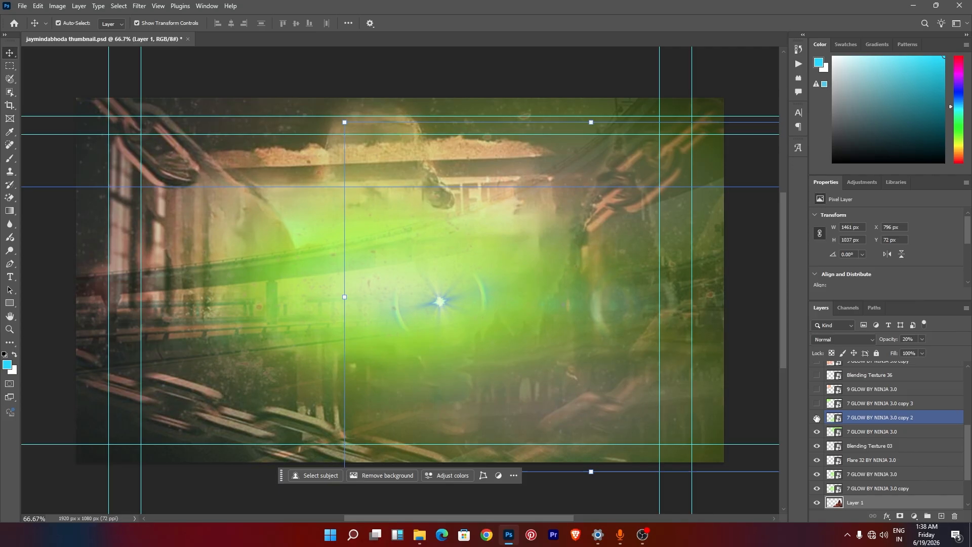
pyautogui.click(816, 403)
pyautogui.click(836, 431)
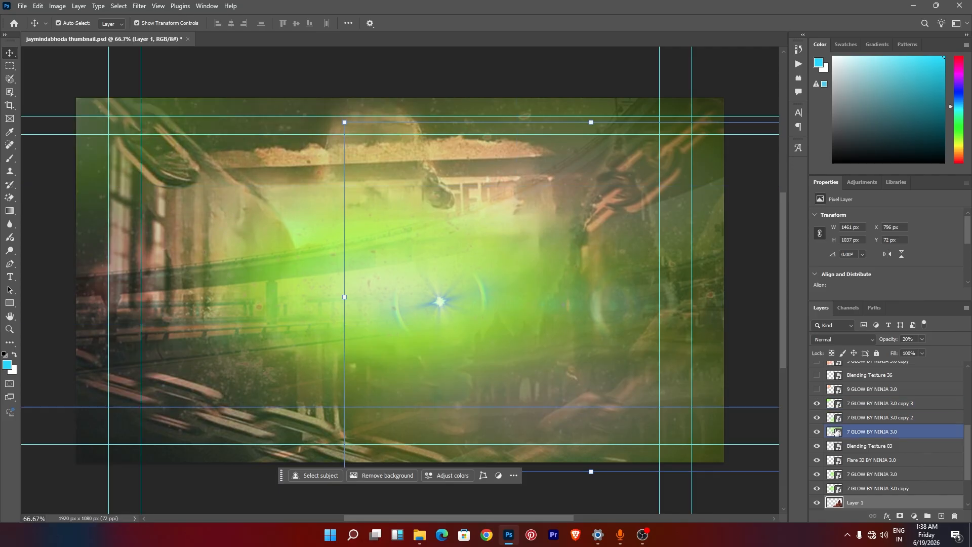
# Step: Show the orange 9 GLOW BY NINJA 3.0 layer, Blending Texture 36, and the orange glow's copy and copy 2 layers
pyautogui.scroll(2, 830, 428)
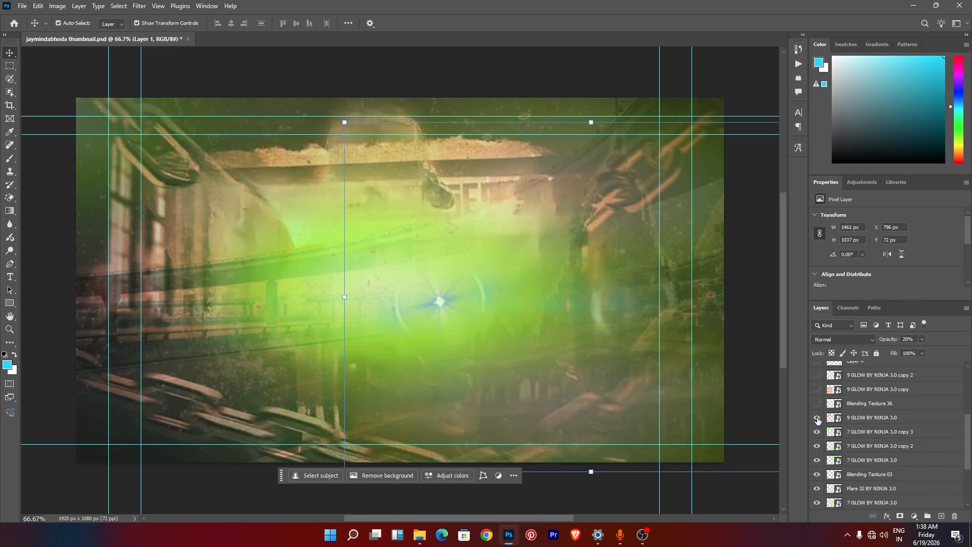
pyautogui.click(817, 418)
pyautogui.scroll(2, 817, 432)
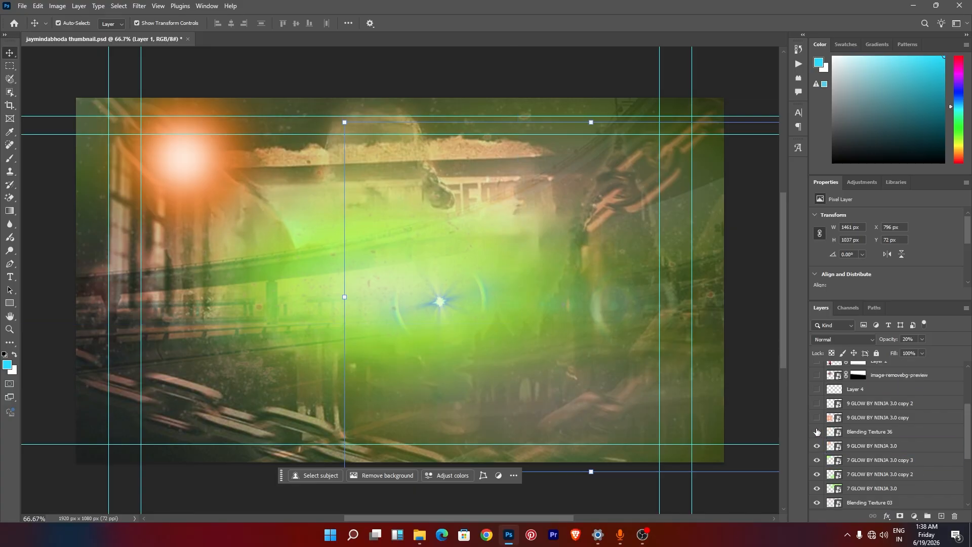
pyautogui.click(817, 432)
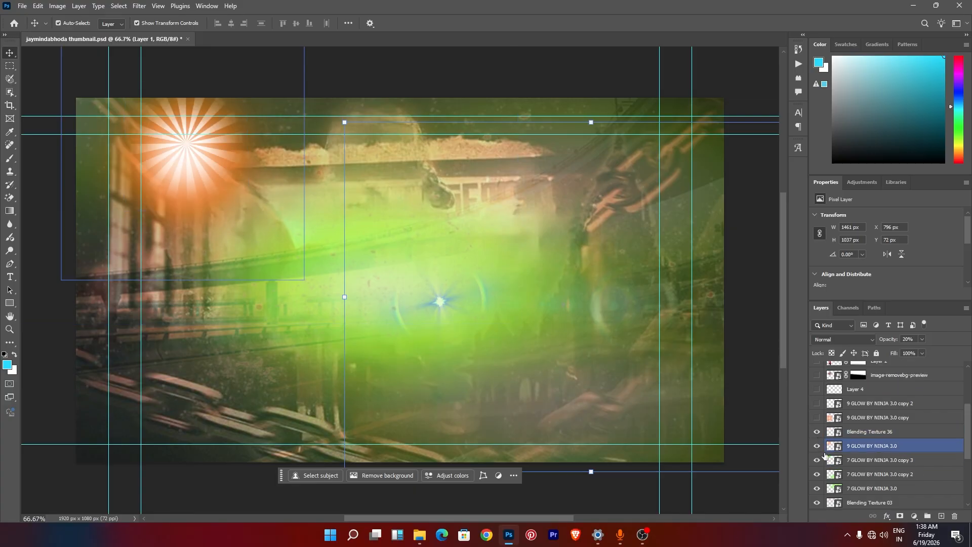
pyautogui.click(816, 418)
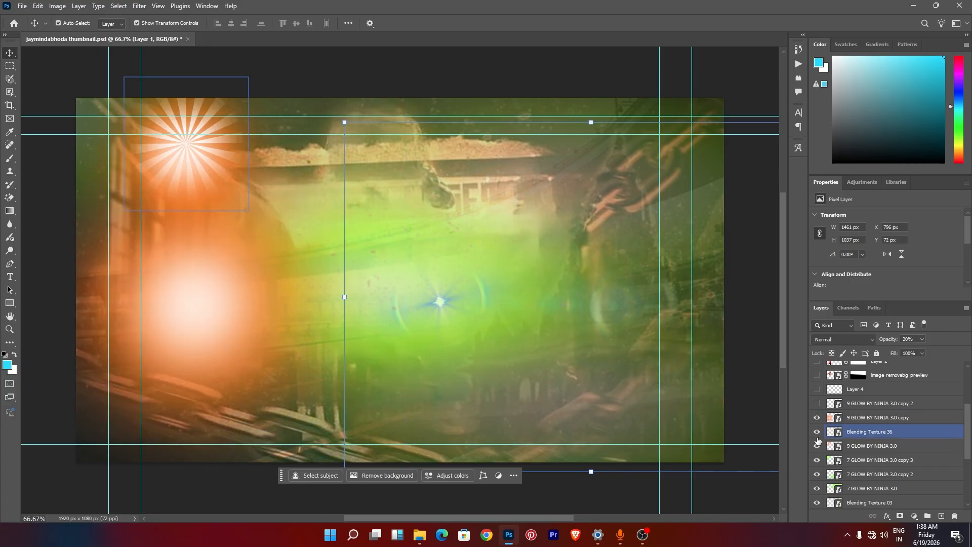
pyautogui.click(817, 403)
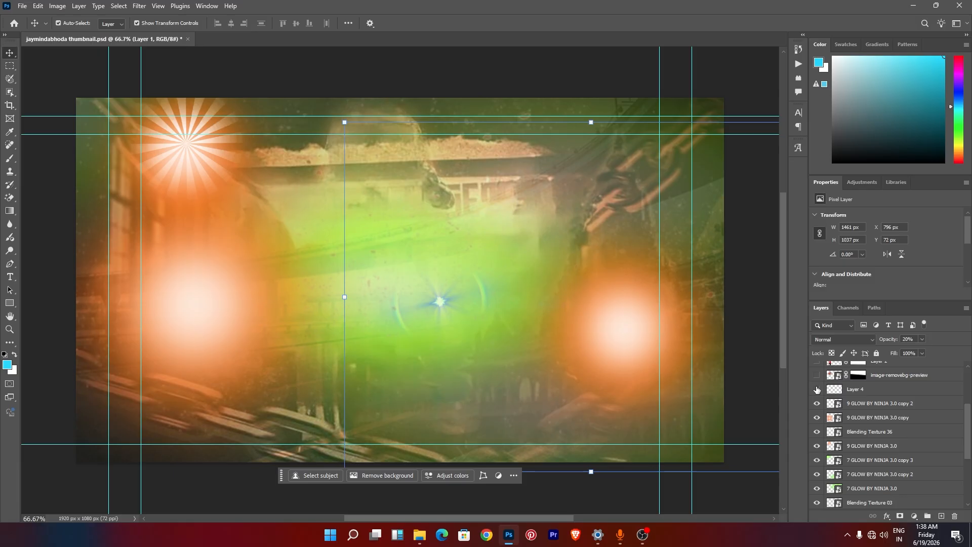
# Step: Show Layer 4 with the FULL HD 1080P badge
pyautogui.click(817, 389)
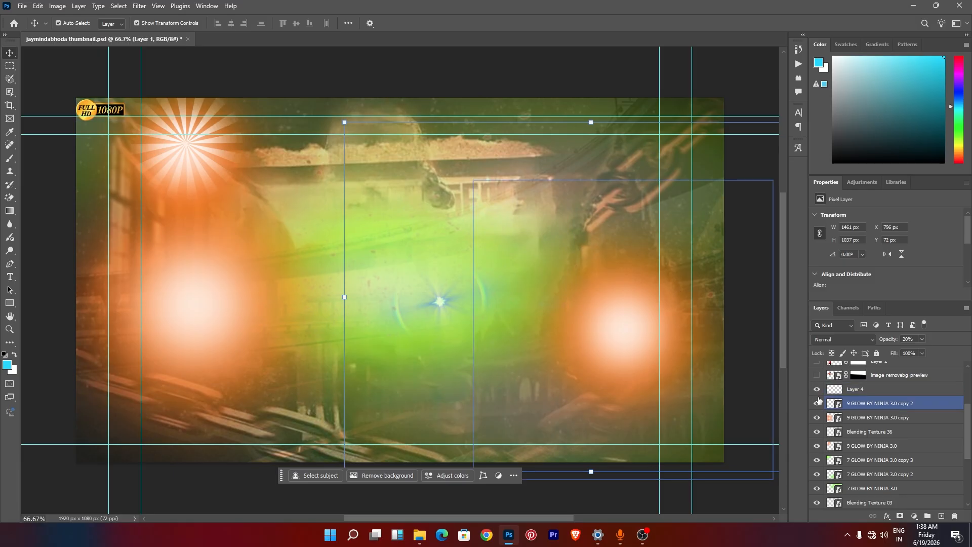
pyautogui.scroll(1, 818, 397)
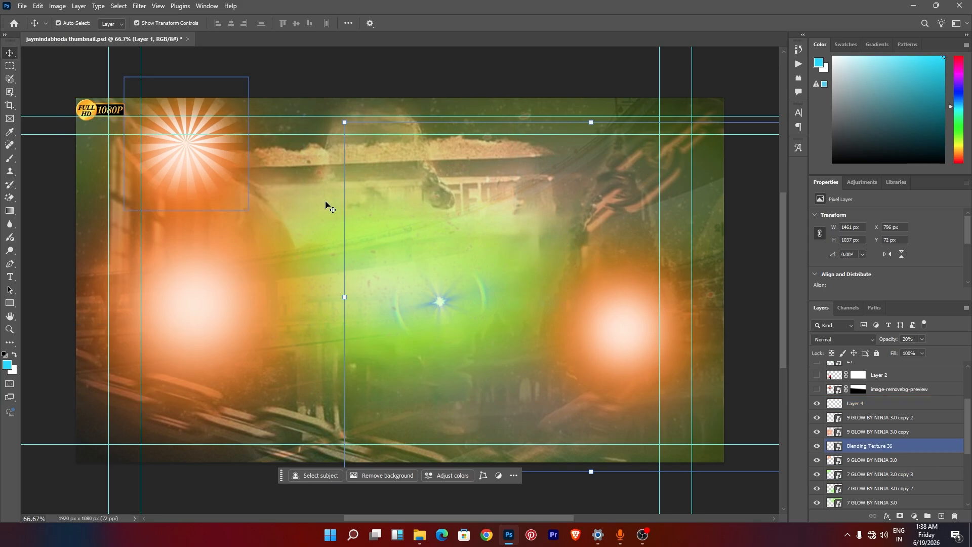
pyautogui.scroll(1, 814, 404)
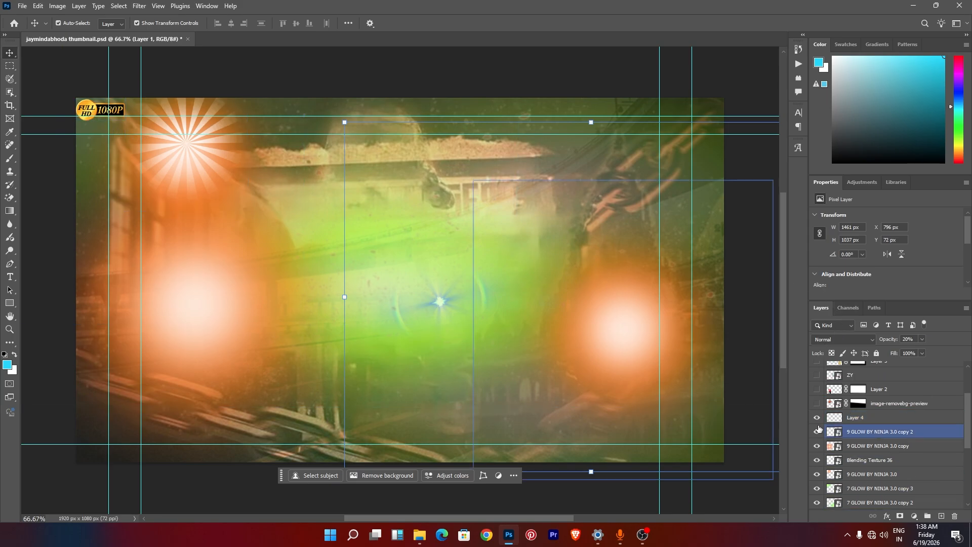
# Step: Show the image-removebg-preview layer with the horse rider and select its layer mask
pyautogui.click(817, 404)
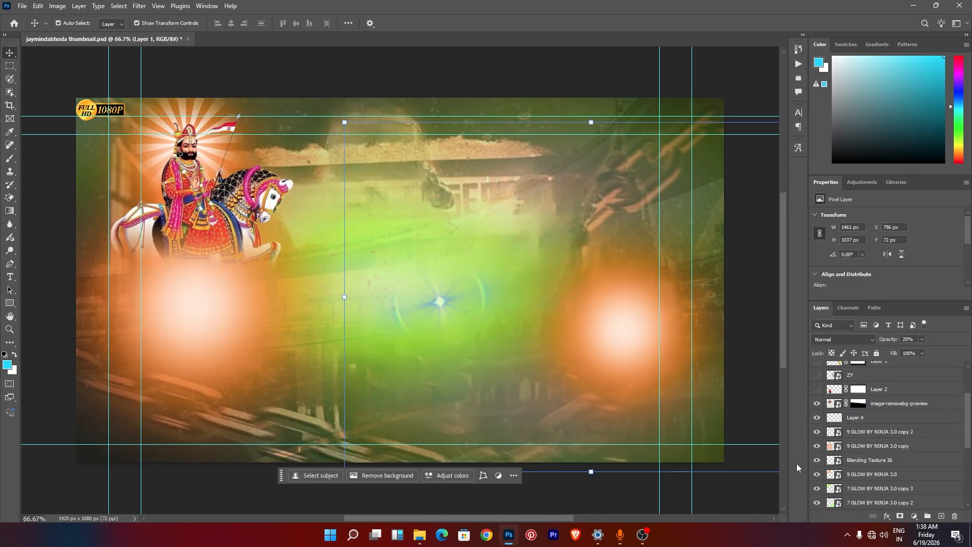
pyautogui.click(855, 445)
pyautogui.click(859, 405)
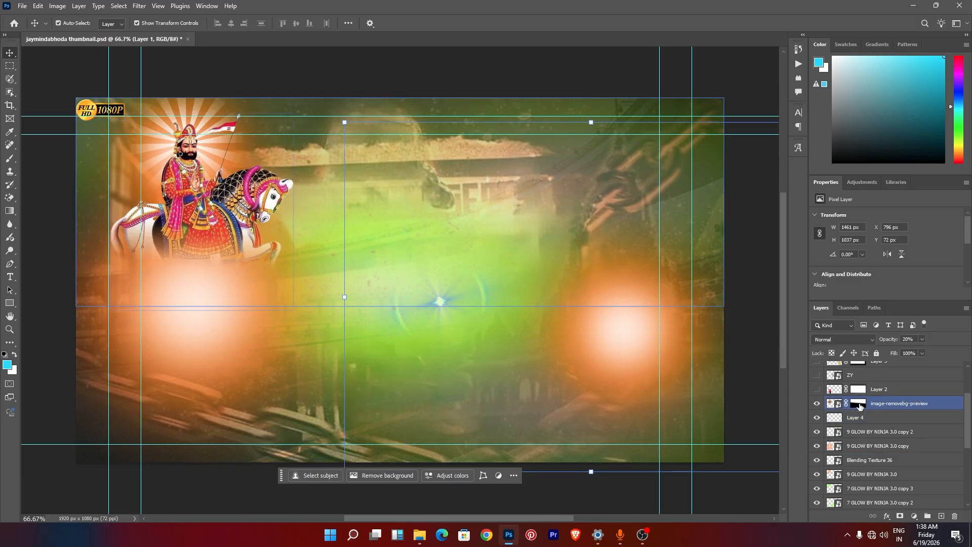
pyautogui.click(859, 405)
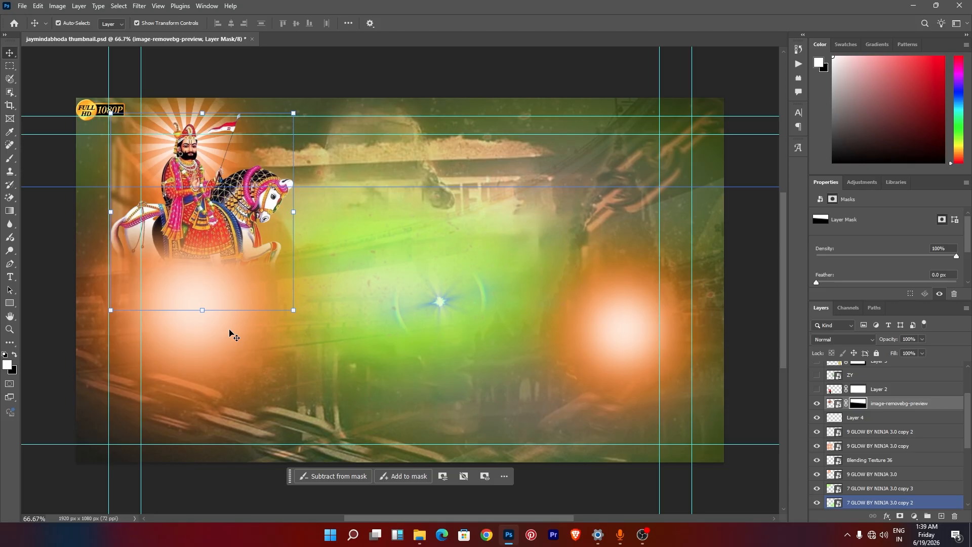
# Step: Try a vertical linear white-to-black gradient on the rider layer's mask to fade the lower part, and undo it
pyautogui.click(14, 207)
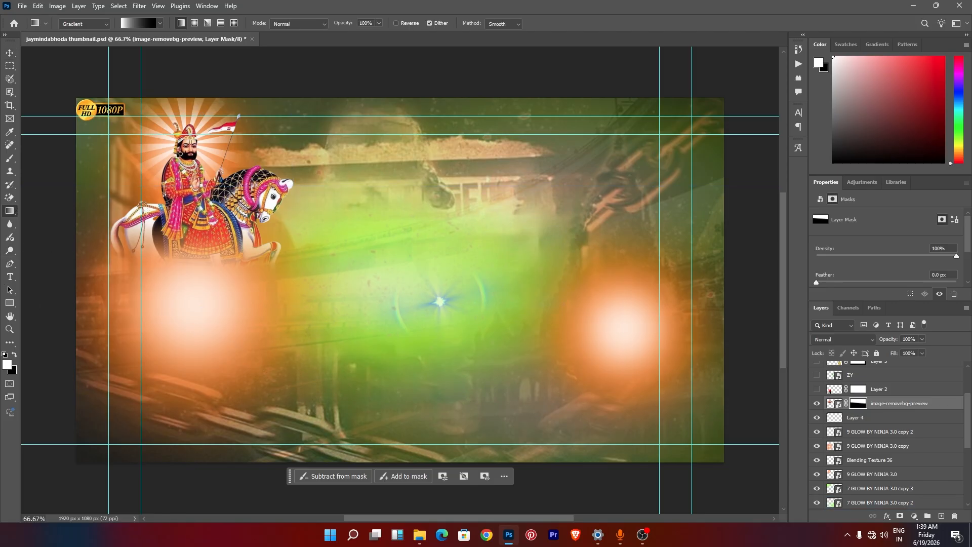
pyautogui.moveTo(182, 198); pyautogui.dragTo(183, 273)
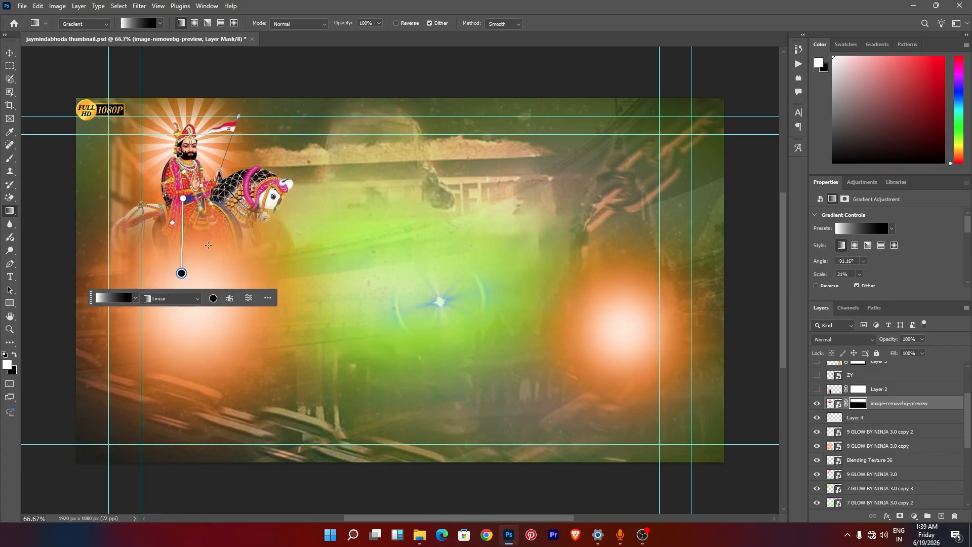
pyautogui.hotkey('ctrl', 'z')
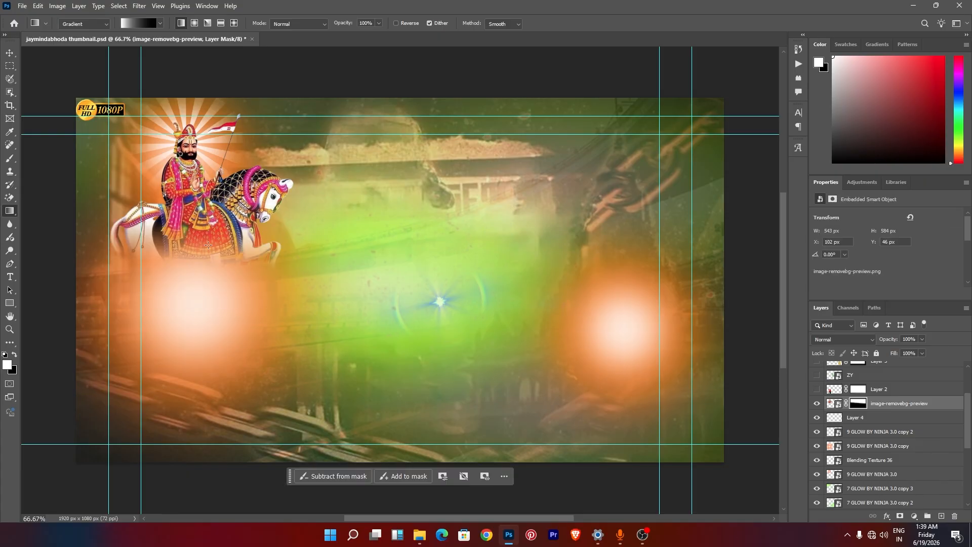
# Step: Show Layer 2 with the two men, the green ZY title layer and Layer 3 with the man in yellow
pyautogui.click(816, 389)
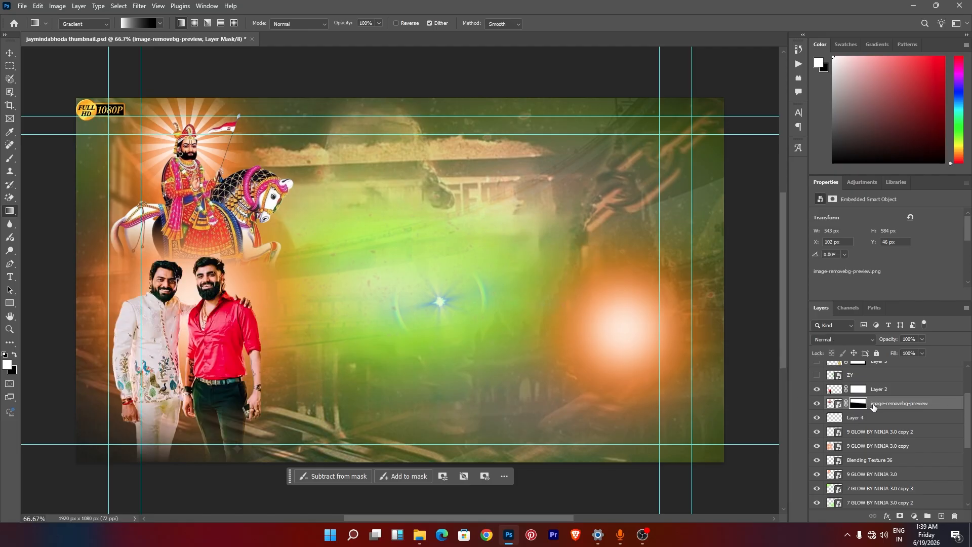
pyautogui.scroll(2, 897, 393)
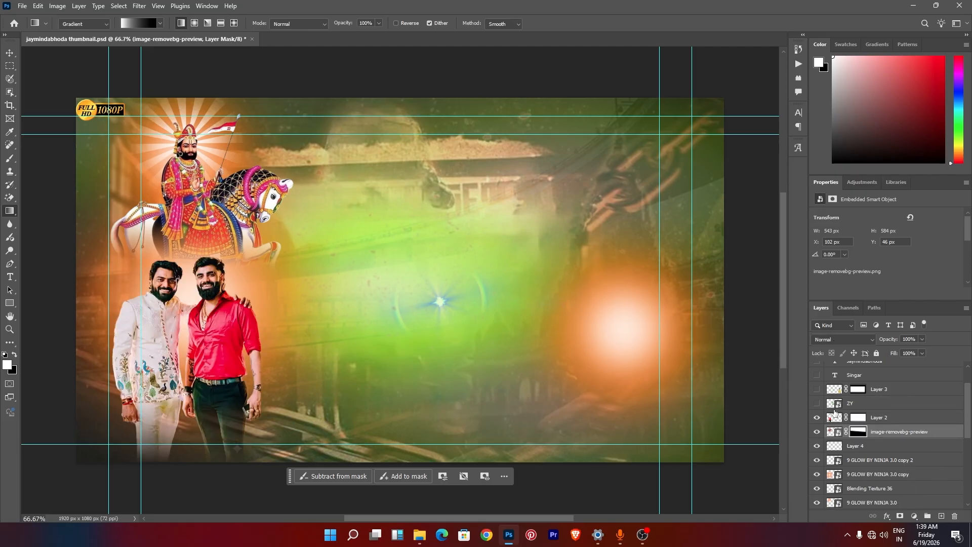
pyautogui.click(816, 403)
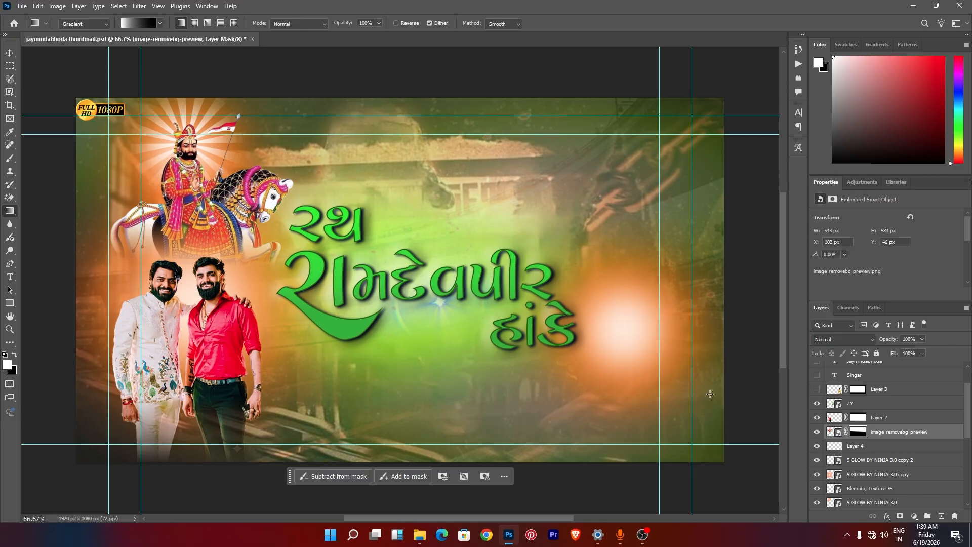
pyautogui.scroll(1, 892, 424)
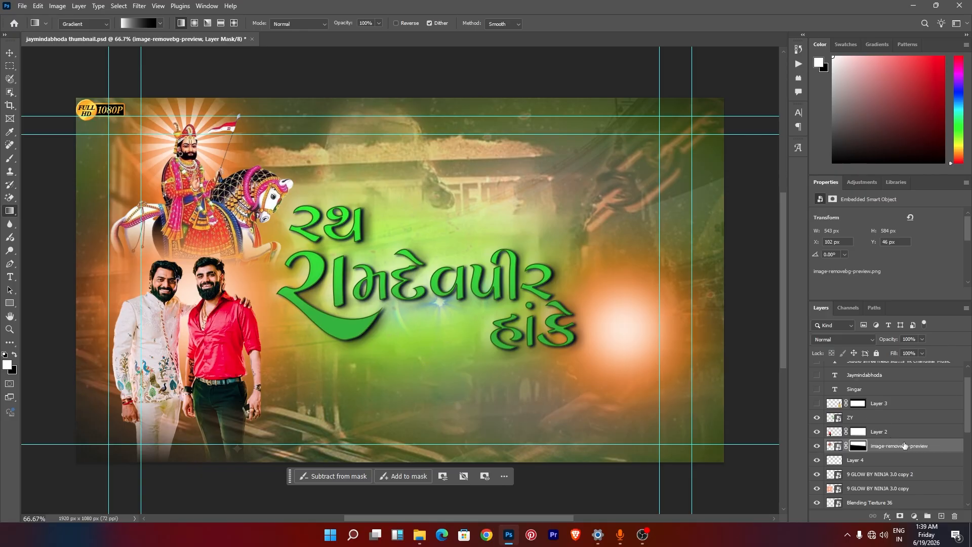
pyautogui.scroll(1, 905, 446)
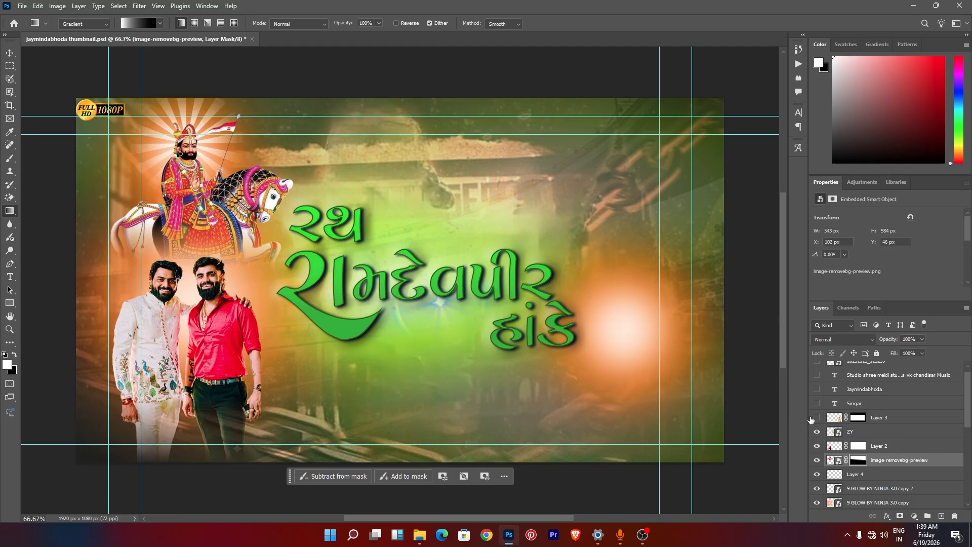
pyautogui.click(817, 417)
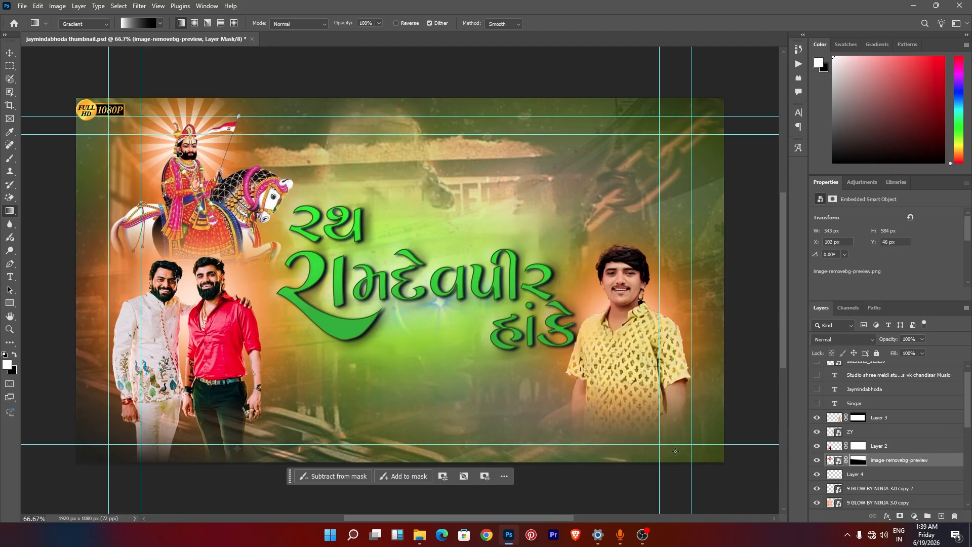
# Step: Show the Singar, singer's name and studio credits text layers and the 20251113_115239 logo layer
pyautogui.scroll(1, 847, 440)
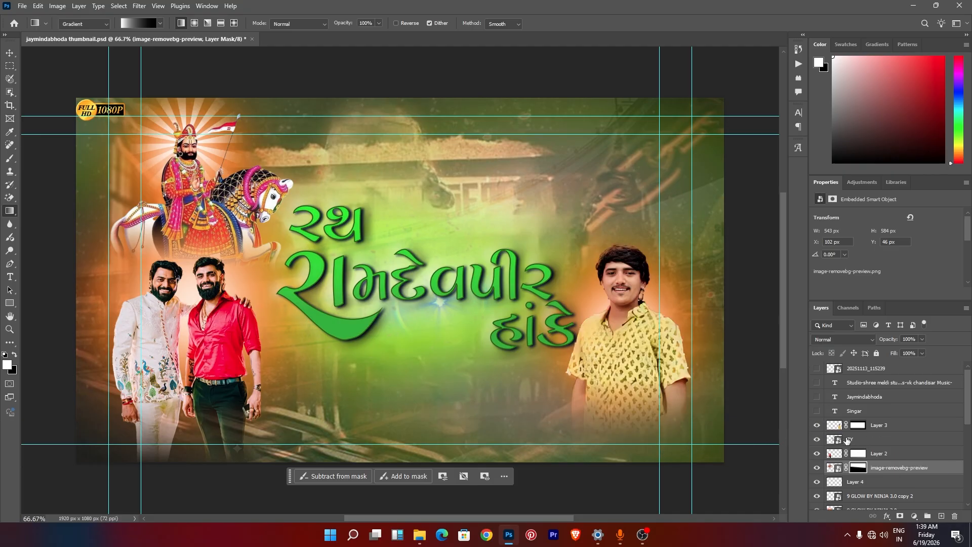
pyautogui.click(817, 411)
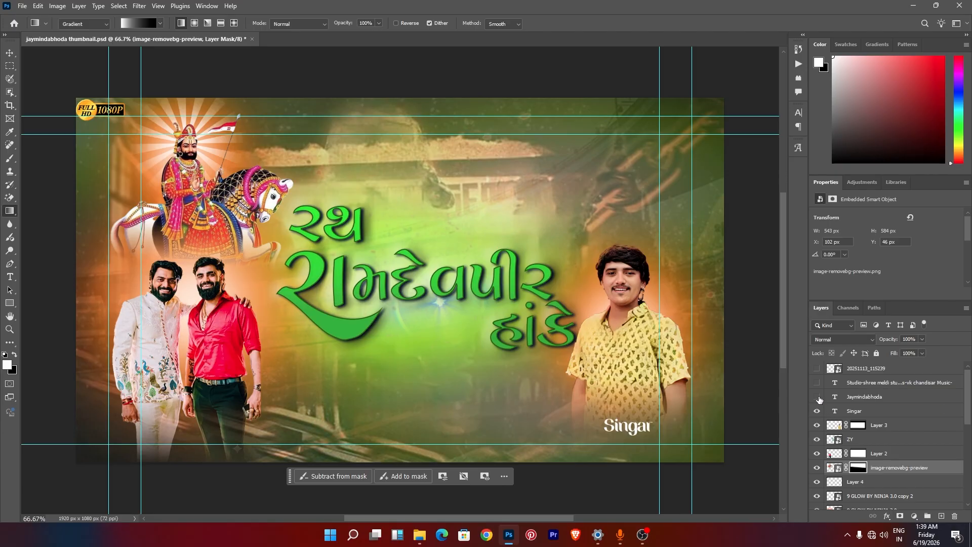
pyautogui.click(817, 397)
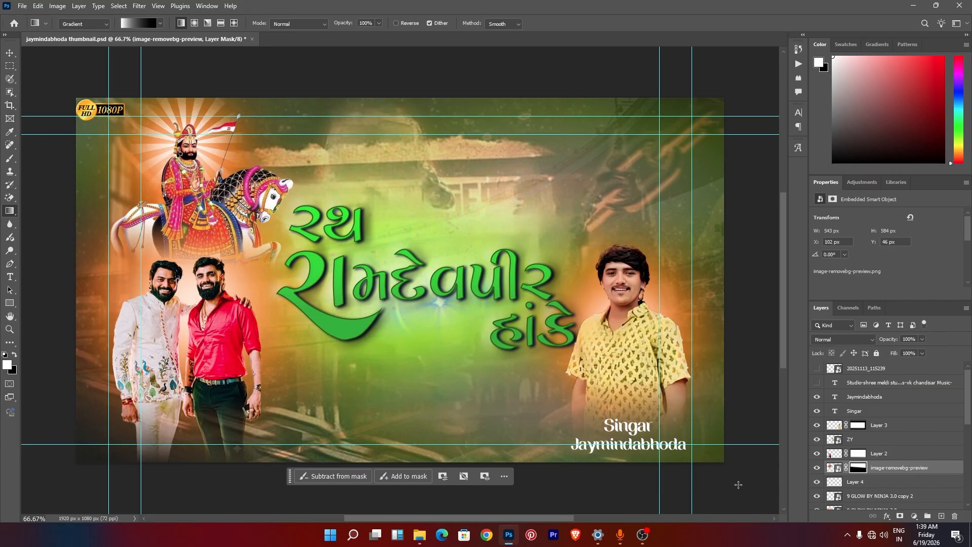
pyautogui.click(817, 384)
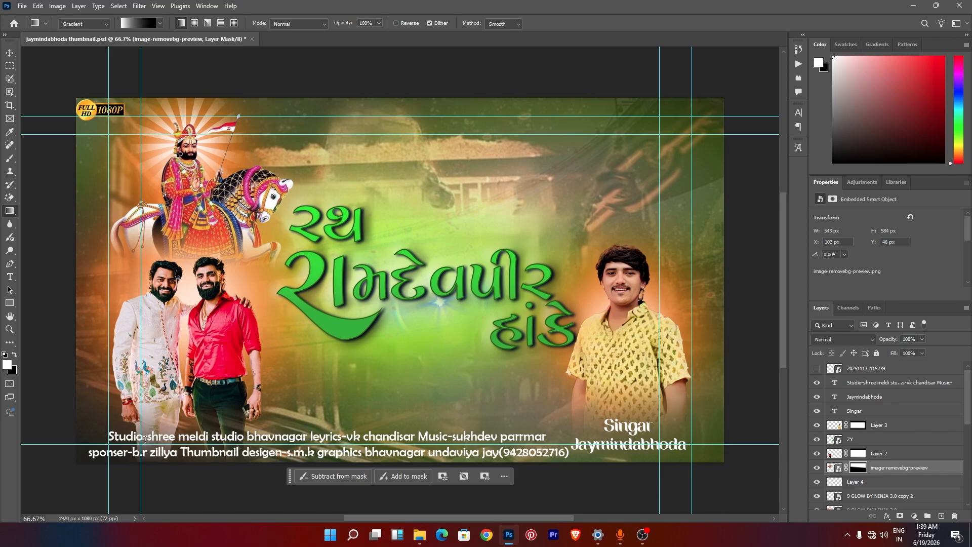
pyautogui.click(9, 53)
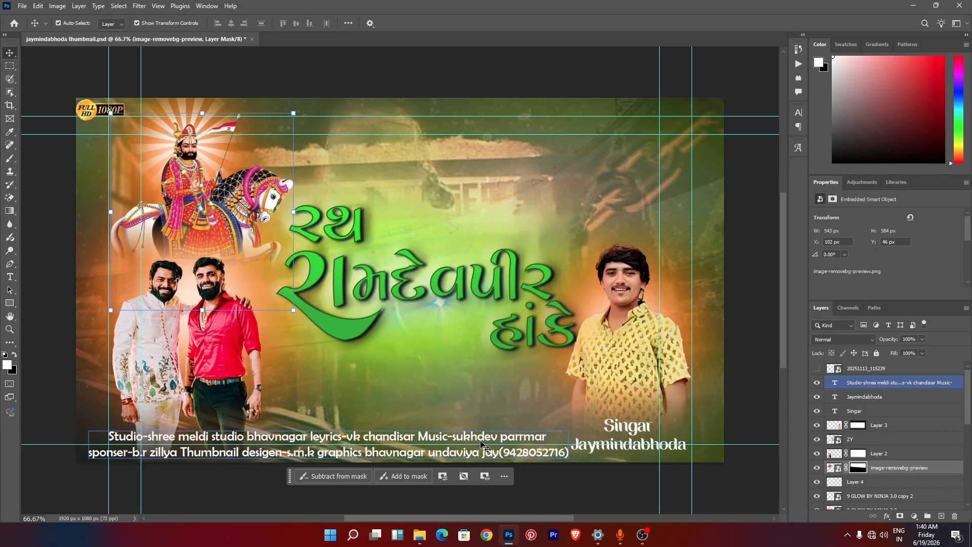
pyautogui.click(817, 369)
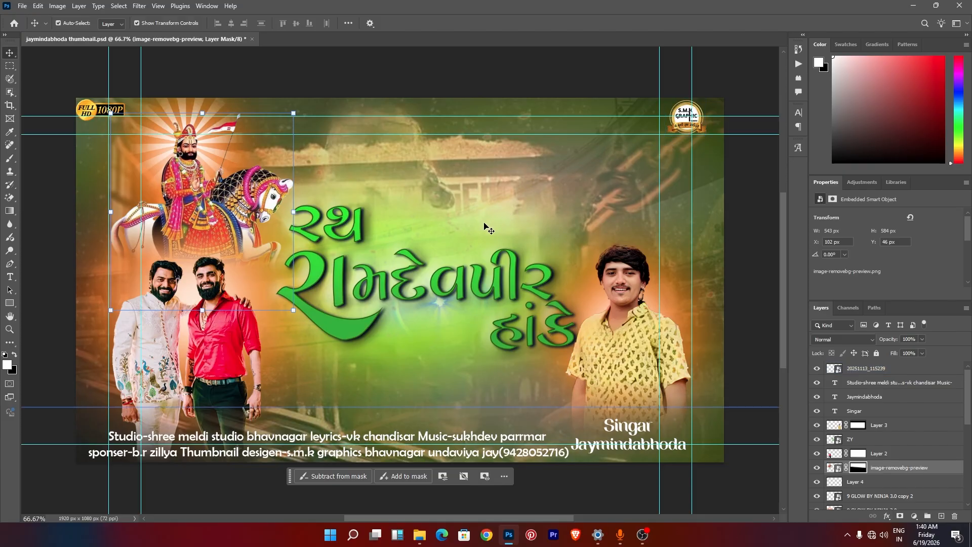
# Step: Check The Five Pillars layer's settings and compare the thumbnail with the Window Light Wallpaper layer hidden and shown
pyautogui.scroll(-5, 821, 434)
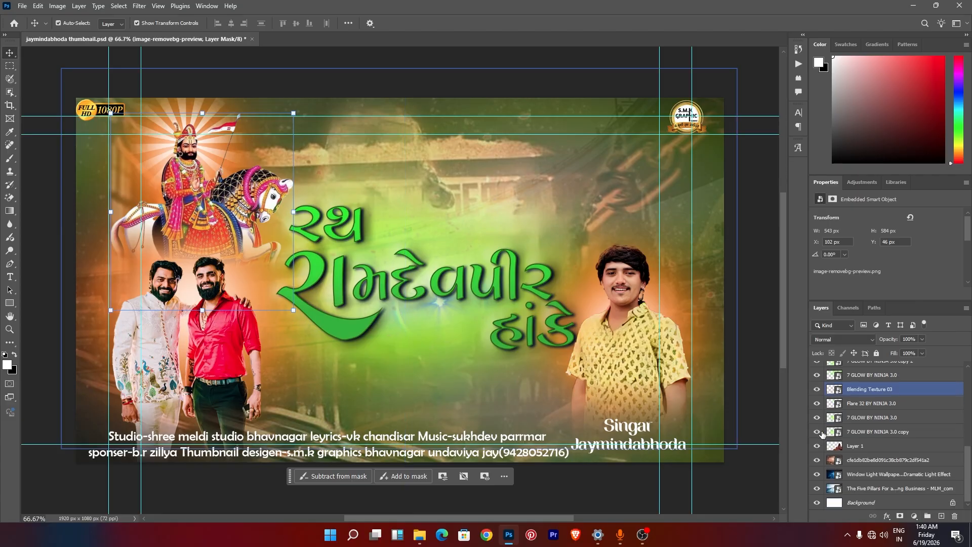
pyautogui.click(873, 487)
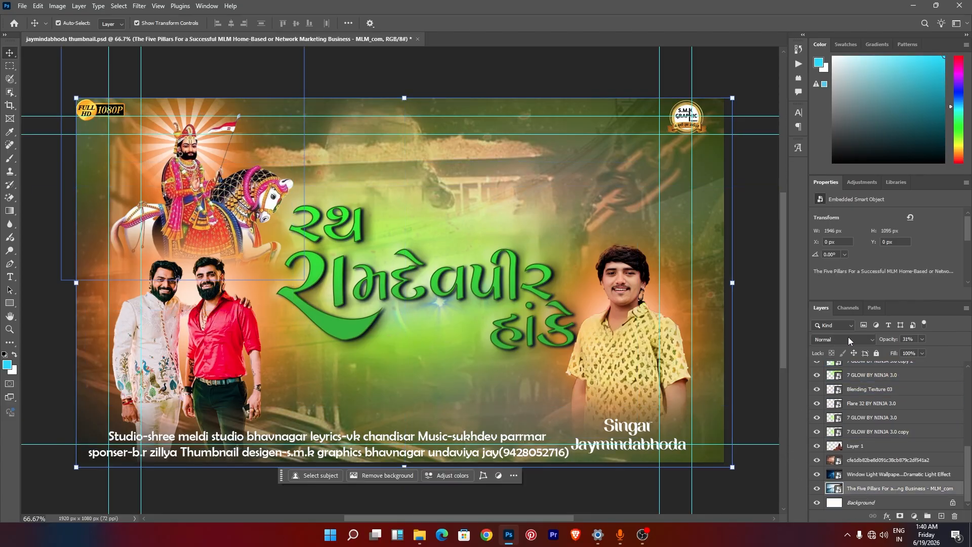
pyautogui.click(863, 476)
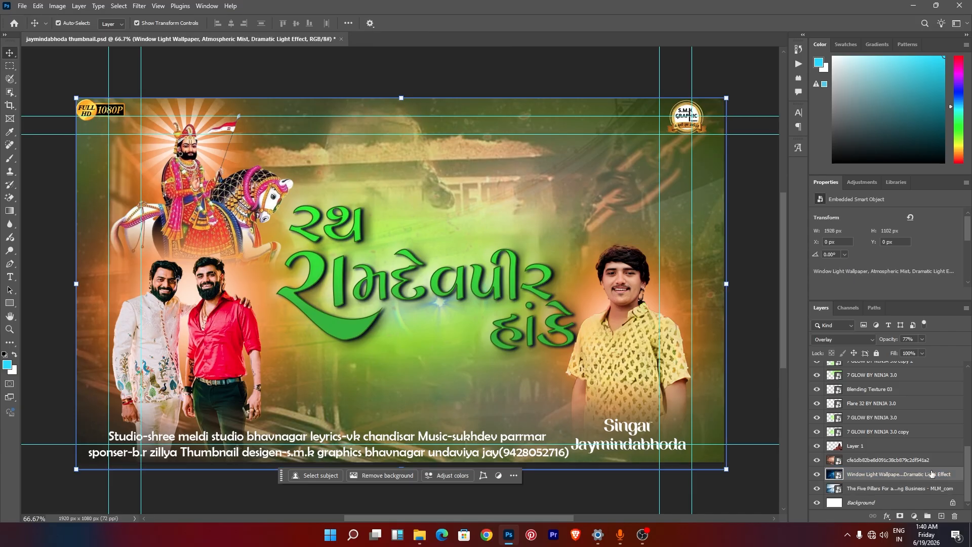
pyautogui.click(817, 475)
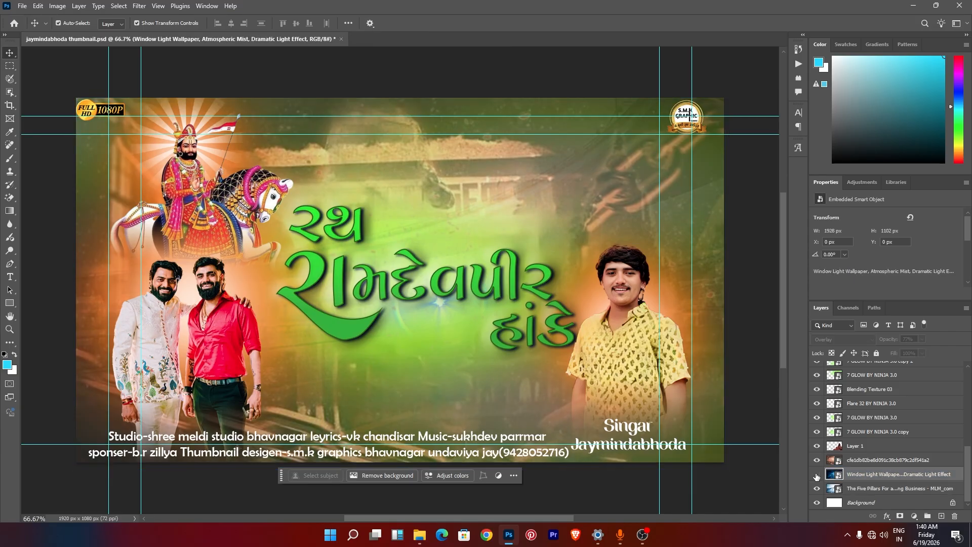
pyautogui.click(817, 476)
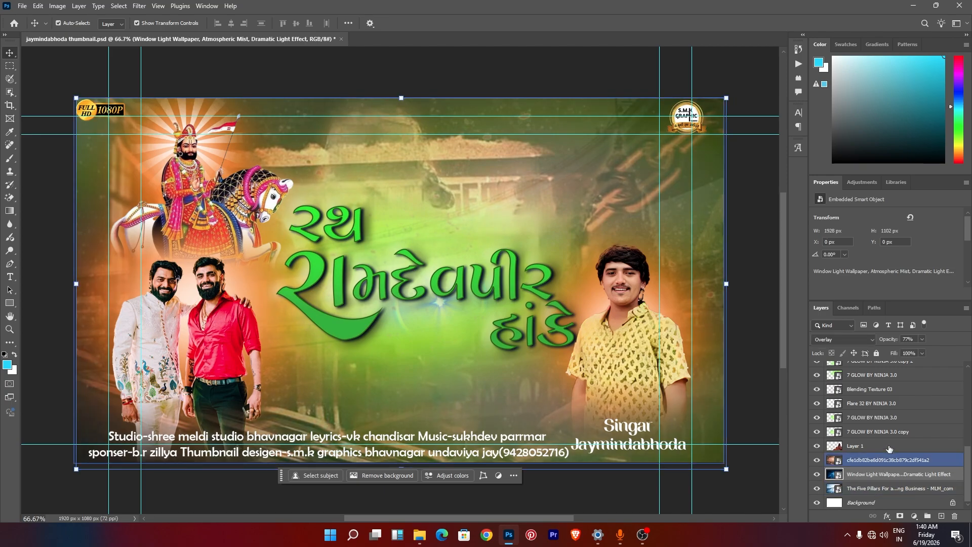
# Step: Choose the Overlay blend mode for the Window Light Wallpaper layer and Multiply for the cfe1db82be8d091c38cb879c2df541a2 layer
pyautogui.click(874, 340)
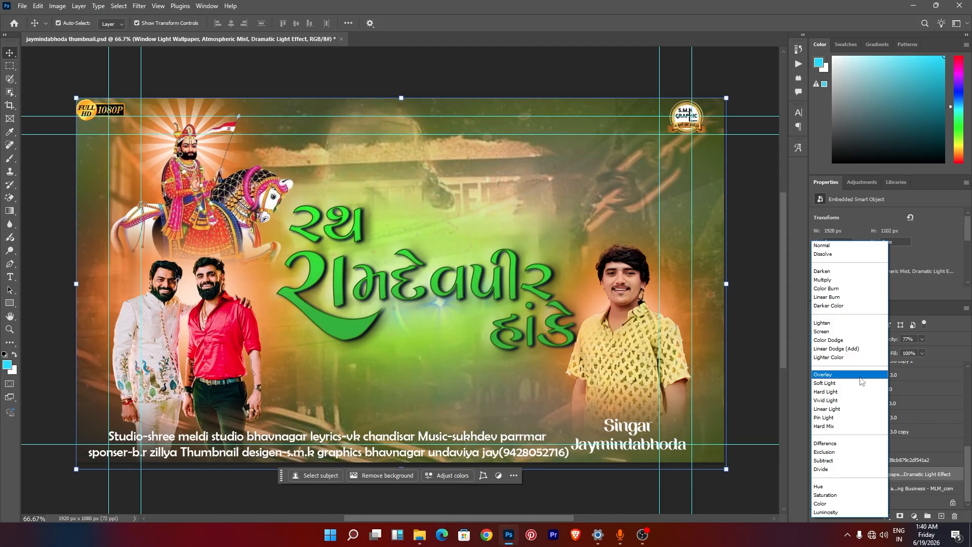
pyautogui.click(861, 374)
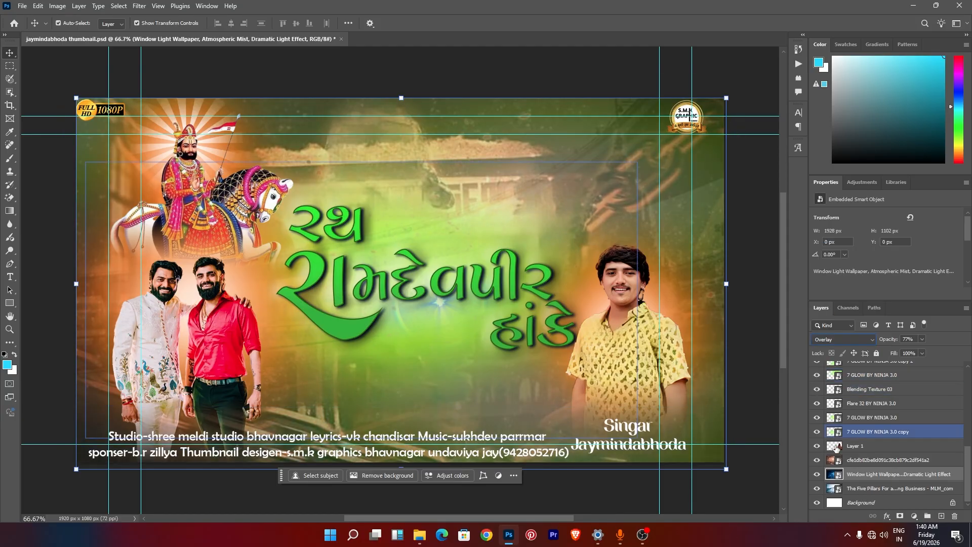
pyautogui.click(867, 460)
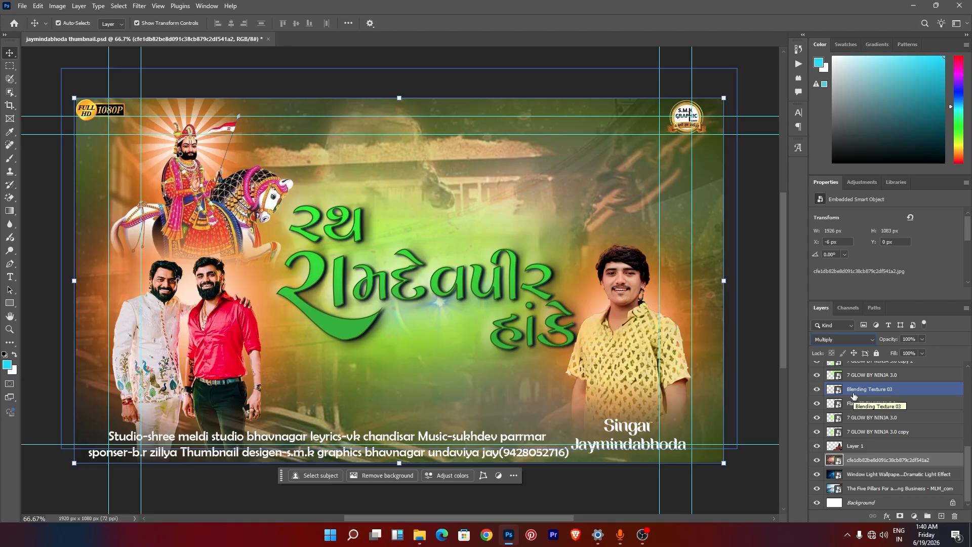
pyautogui.click(867, 344)
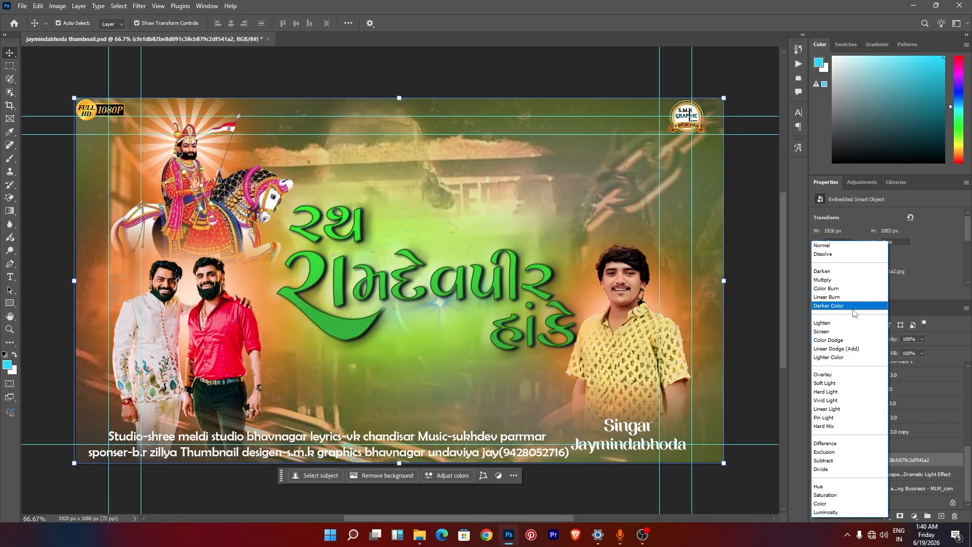
pyautogui.click(856, 279)
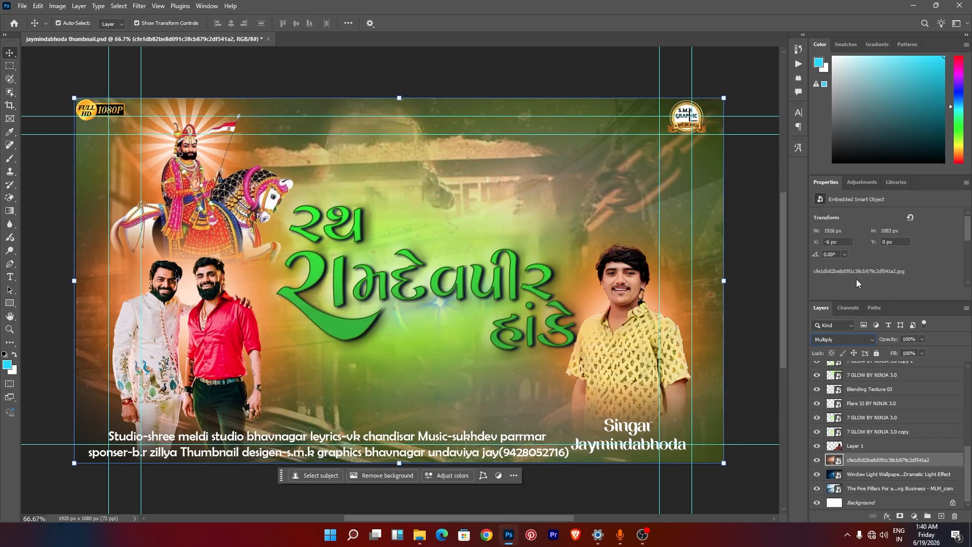
# Step: Select Layer 1 to check its settings and look through the whole layer stack
pyautogui.click(891, 451)
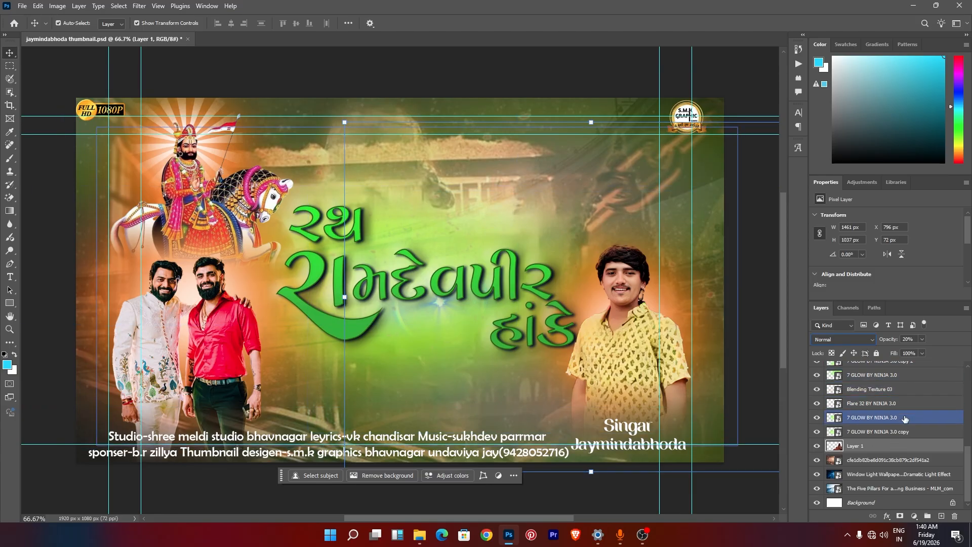
pyautogui.scroll(3, 905, 420)
pyautogui.scroll(10, 906, 420)
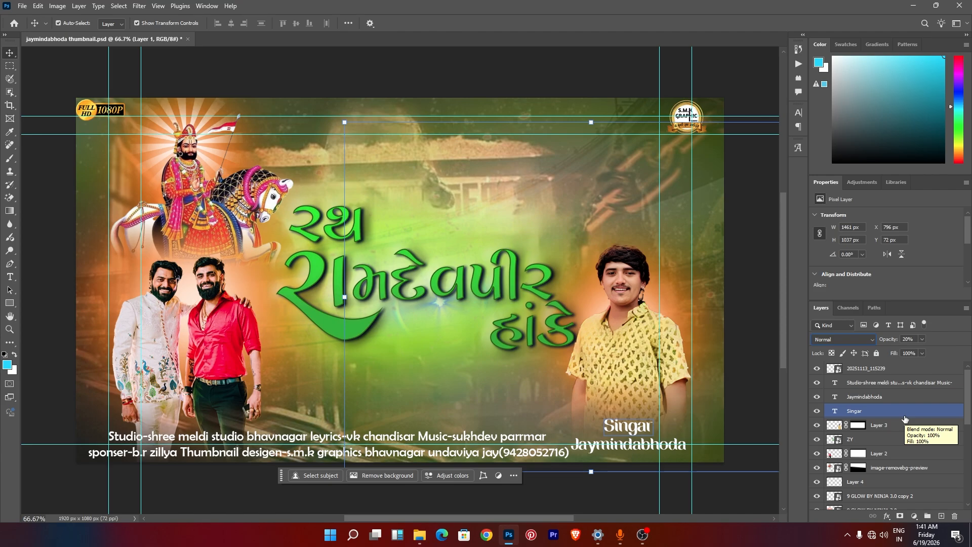
pyautogui.scroll(-9, 906, 418)
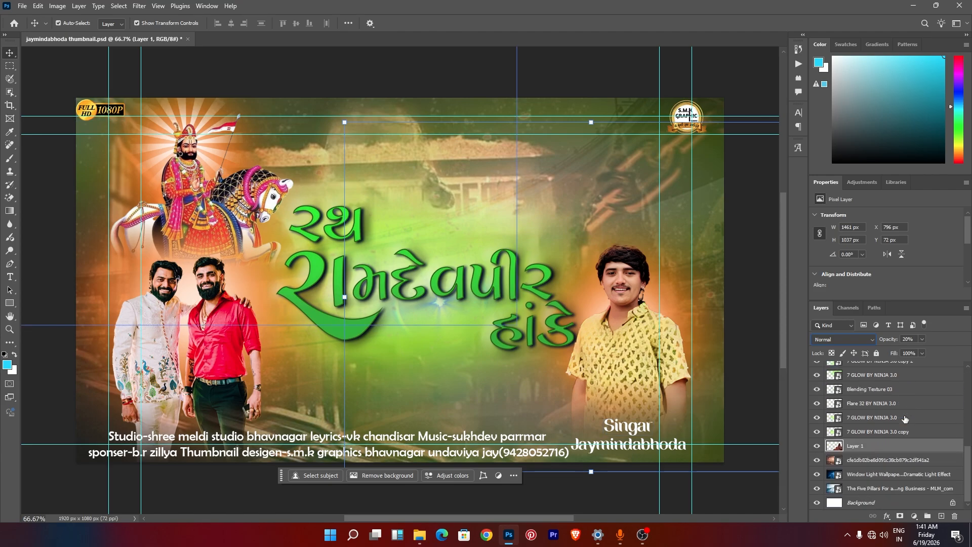
pyautogui.scroll(9, 903, 420)
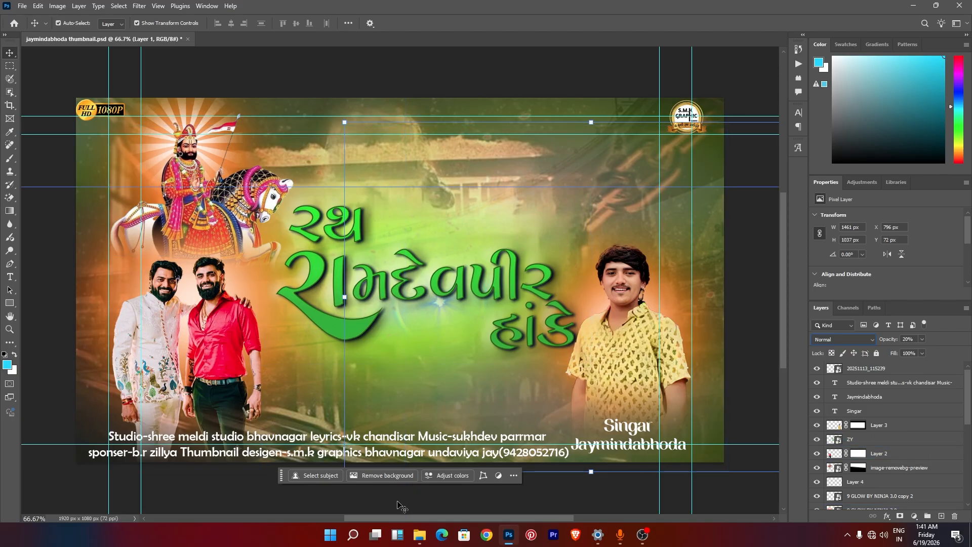
# Step: Switch to File Explorer and open the D (E:) drive to find the title text file
pyautogui.click(413, 539)
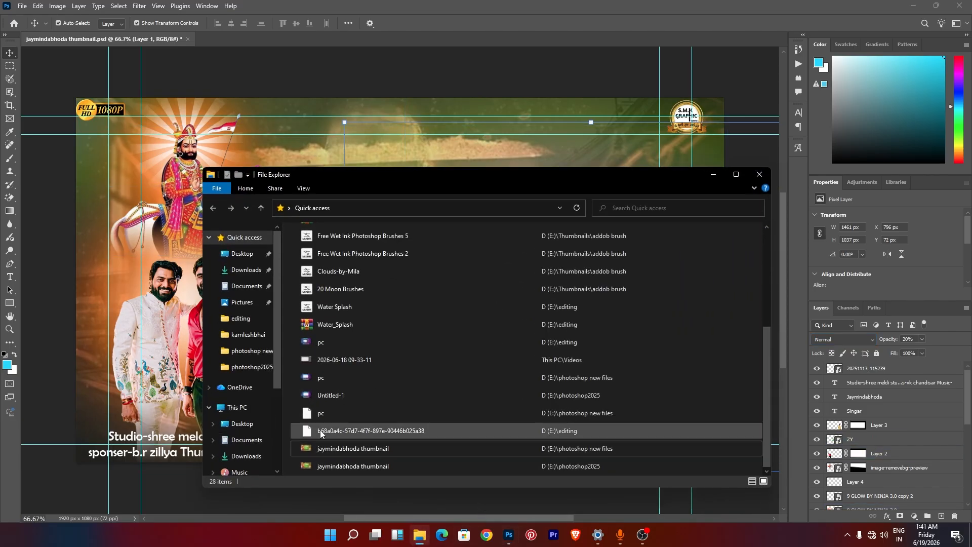
pyautogui.scroll(1, 428, 445)
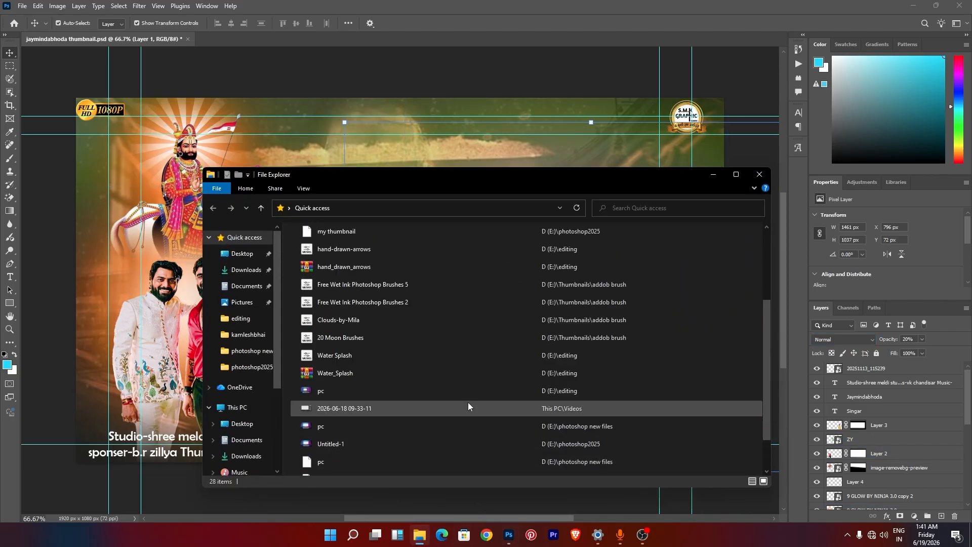
pyautogui.scroll(-1, 228, 470)
pyautogui.scroll(-2, 238, 466)
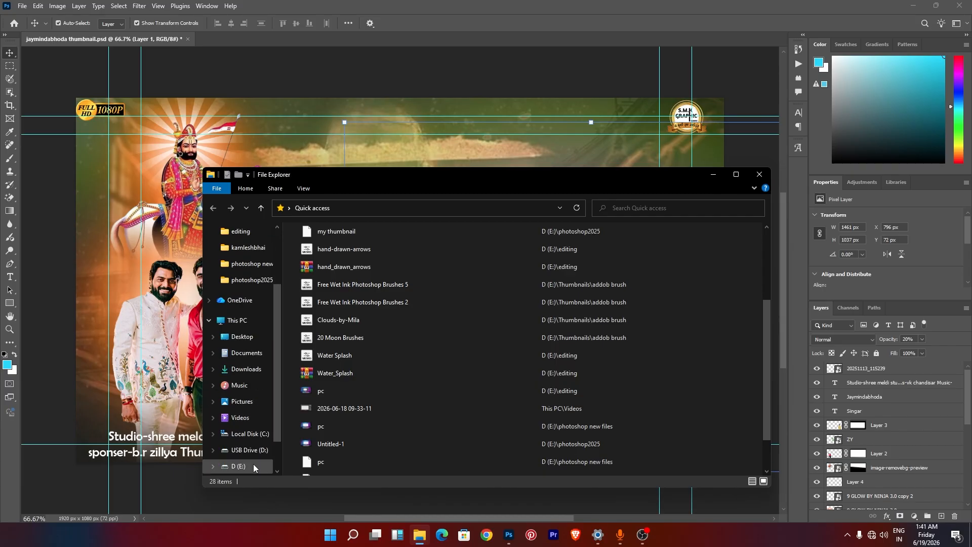
pyautogui.click(253, 466)
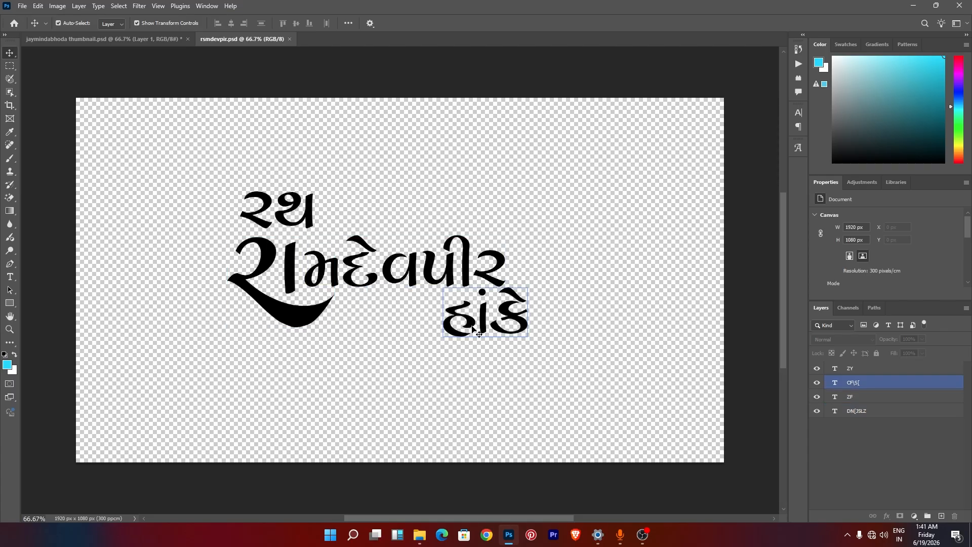
# Step: Combine the four Gujarati title text layers in rsmdevpic.psd into a single smart object
pyautogui.click(276, 207)
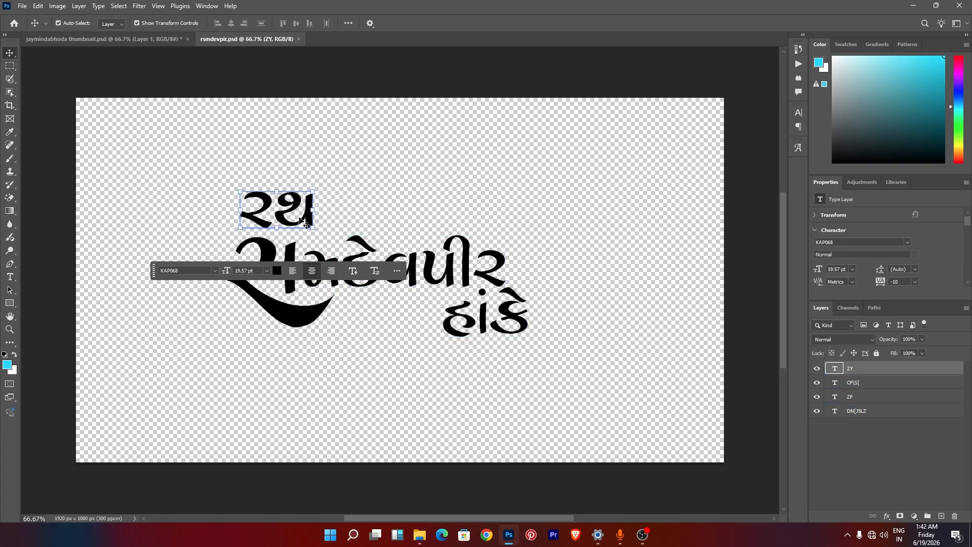
pyautogui.click(892, 386)
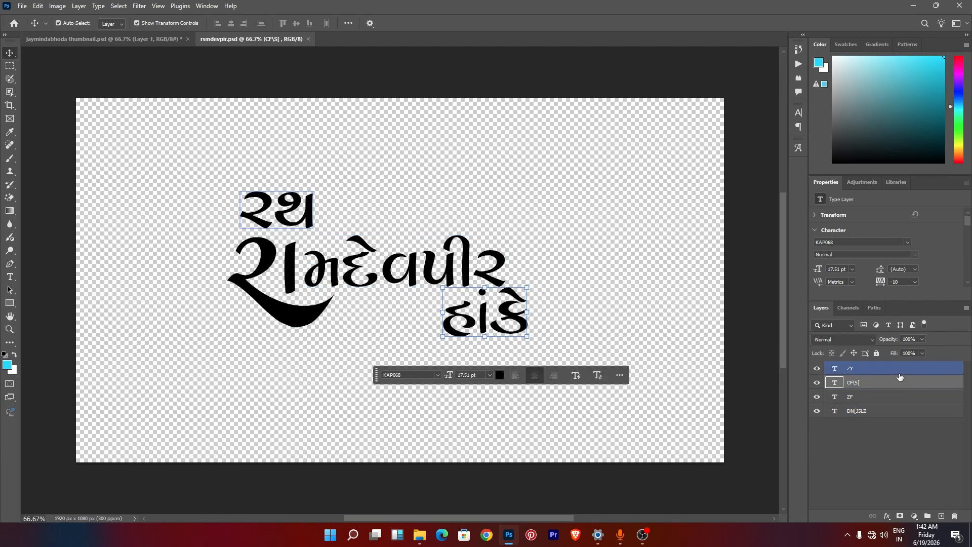
pyautogui.click(901, 374)
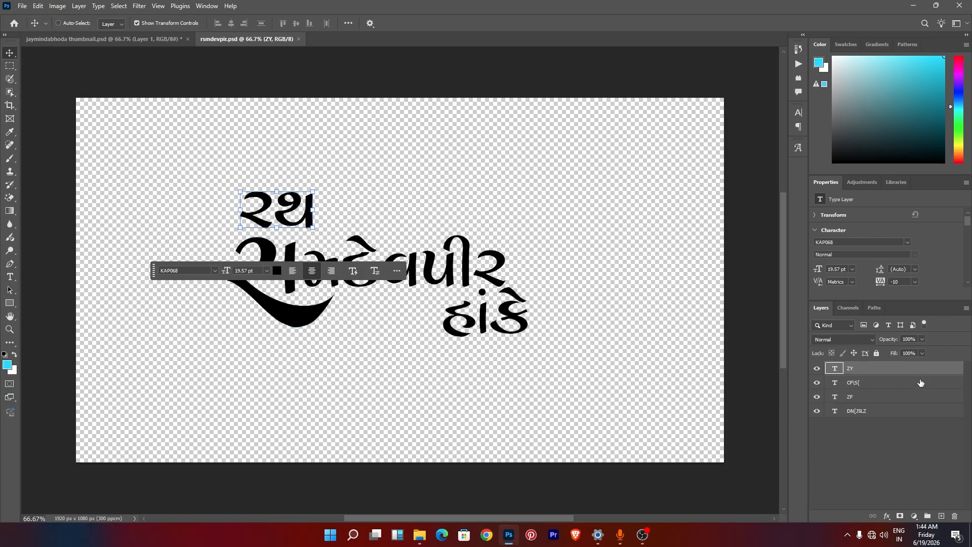
pyautogui.keyDown('ctrl'); pyautogui.click(920, 386); pyautogui.keyUp('ctrl')
pyautogui.keyDown('ctrl'); pyautogui.click(920, 398); pyautogui.keyUp('ctrl')
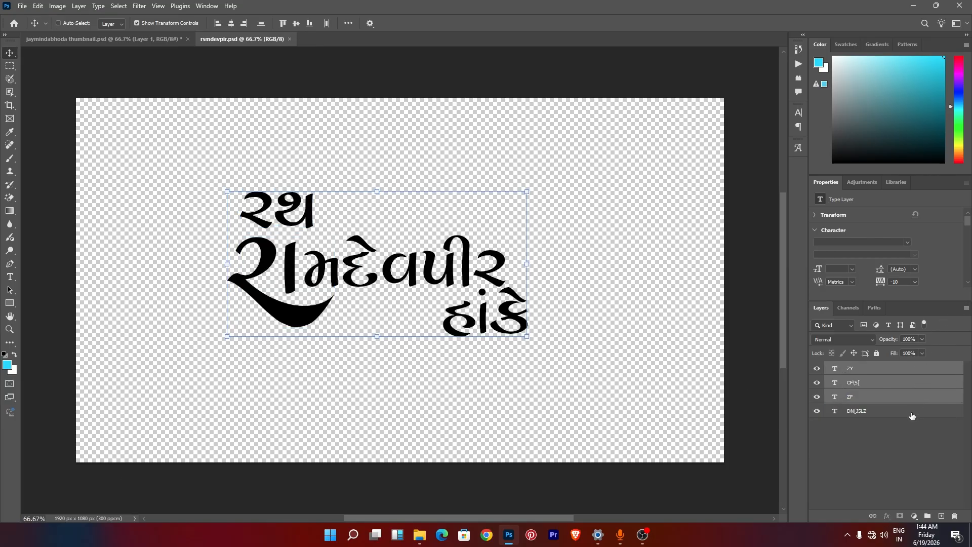
pyautogui.keyDown('ctrl'); pyautogui.click(913, 414); pyautogui.keyUp('ctrl')
pyautogui.rightClick(874, 402)
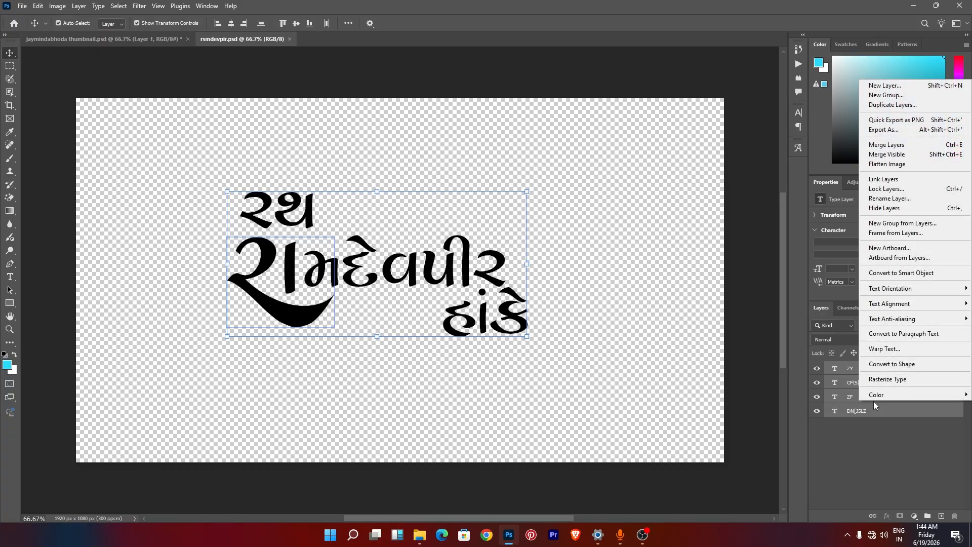
pyautogui.click(911, 272)
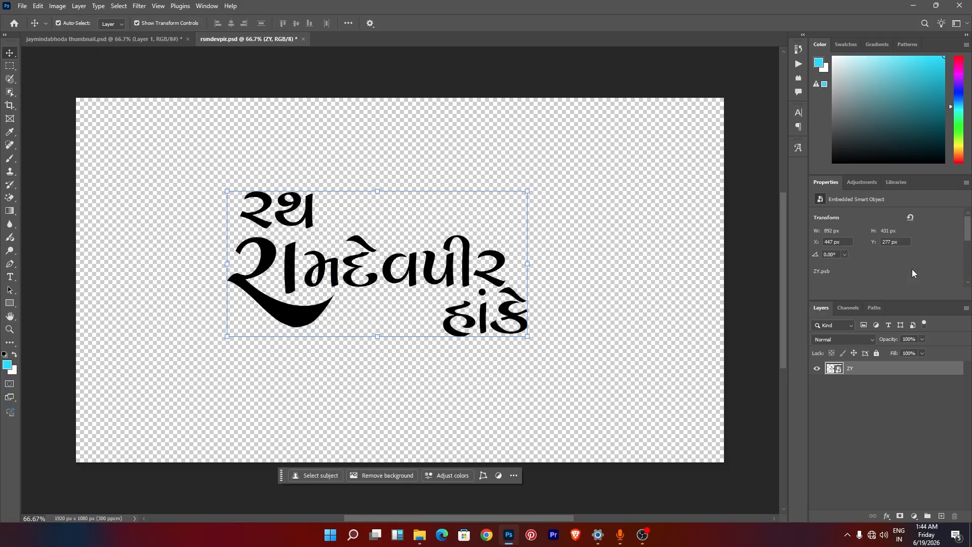
# Step: Enlarge the title smart object to about 104% and rotate it to about -1.6°
pyautogui.hotkey('ctrl', 't')
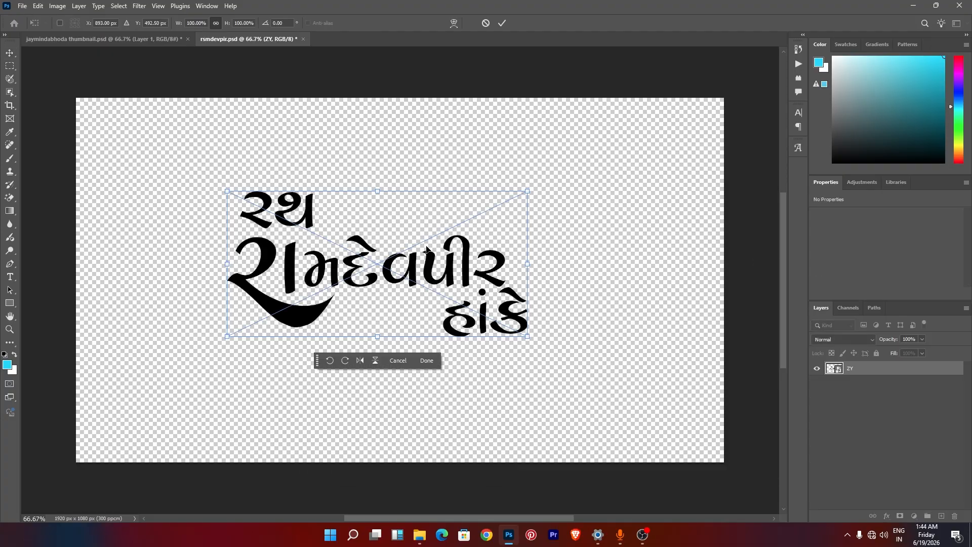
pyautogui.moveTo(529, 188); pyautogui.dragTo(547, 202)
pyautogui.moveTo(567, 223); pyautogui.dragTo(592, 211)
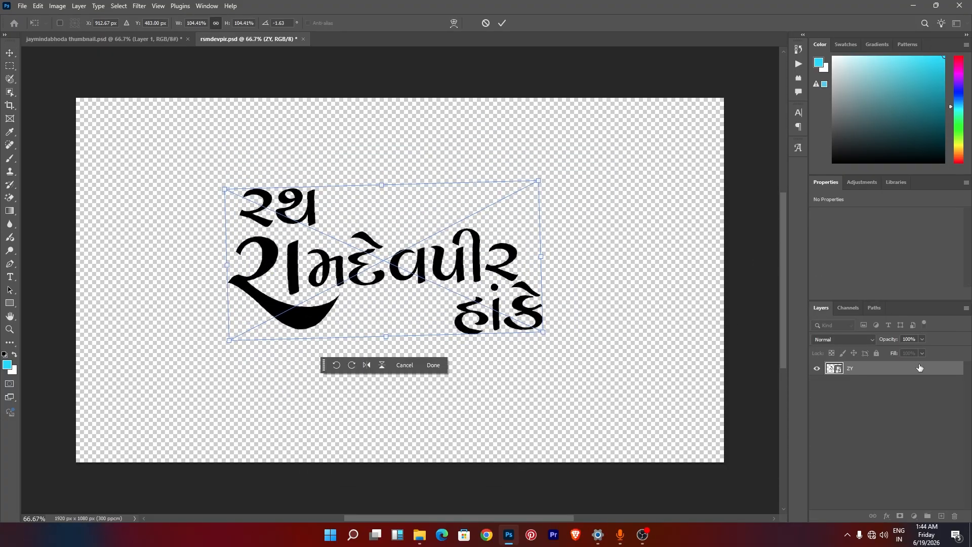
pyautogui.press('Return')
# Step: Open the ZY title layer's blending options and add a Bevel & Emboss effect
pyautogui.click(886, 516)
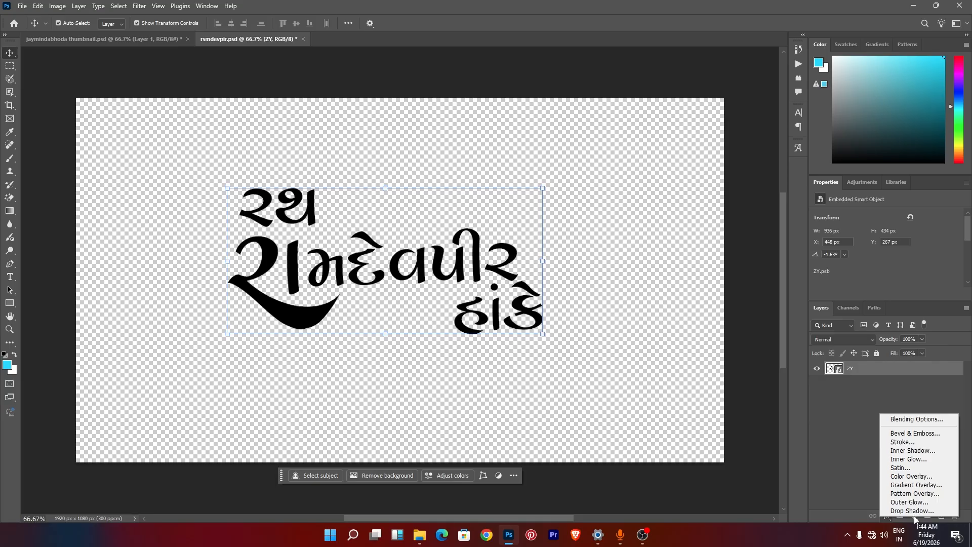
pyautogui.click(915, 419)
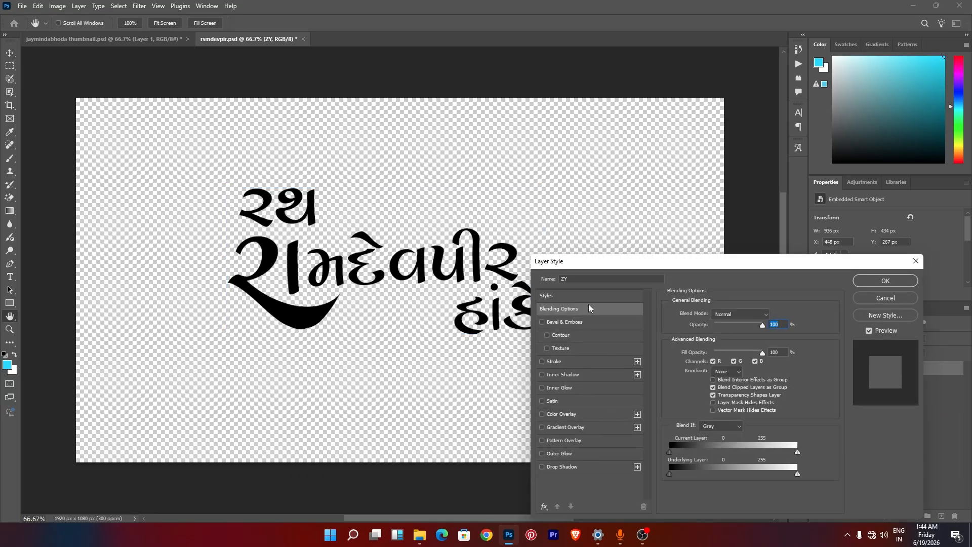
pyautogui.click(576, 322)
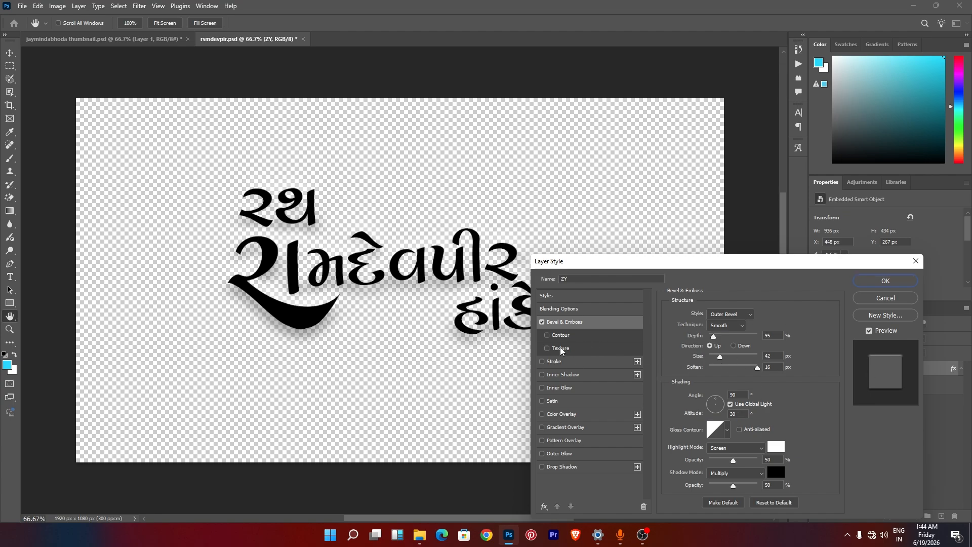
pyautogui.click(564, 363)
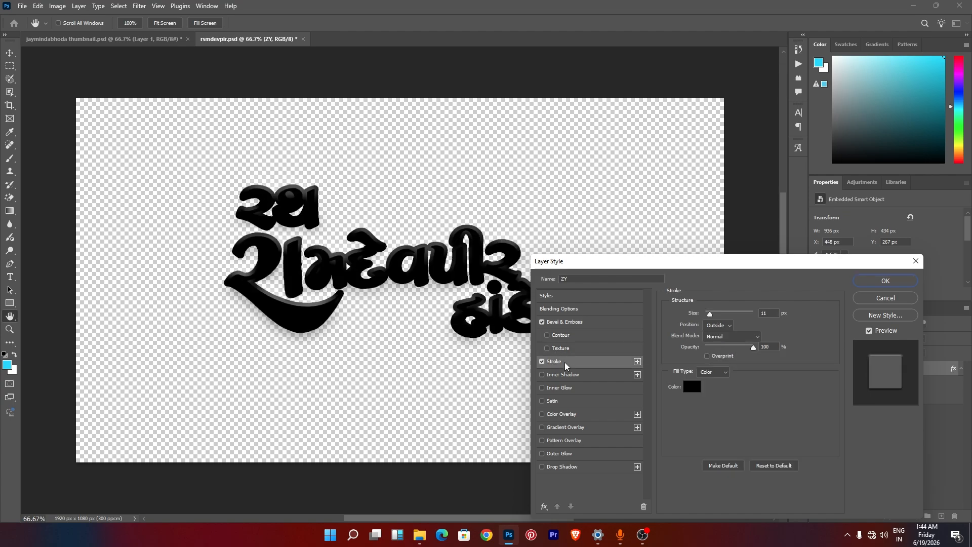
pyautogui.click(689, 387)
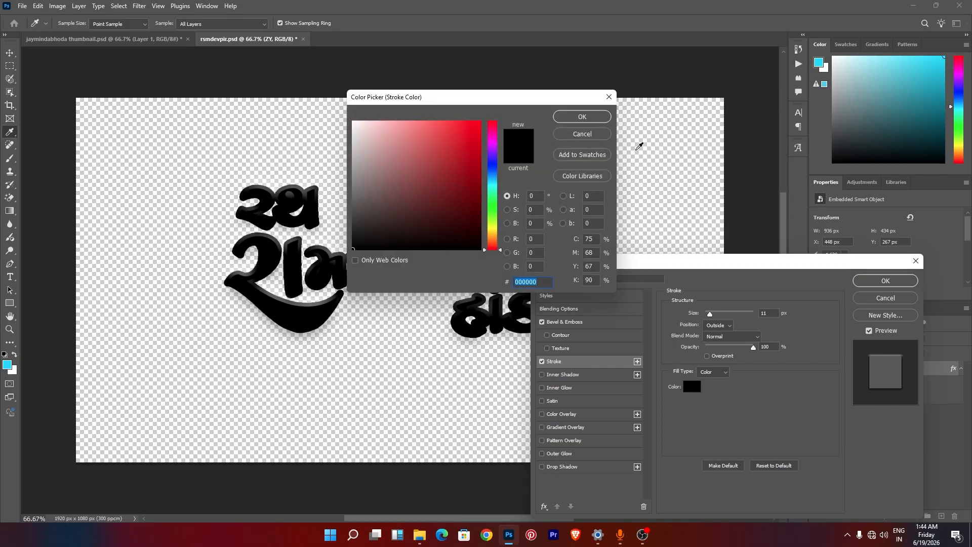
pyautogui.click(566, 134)
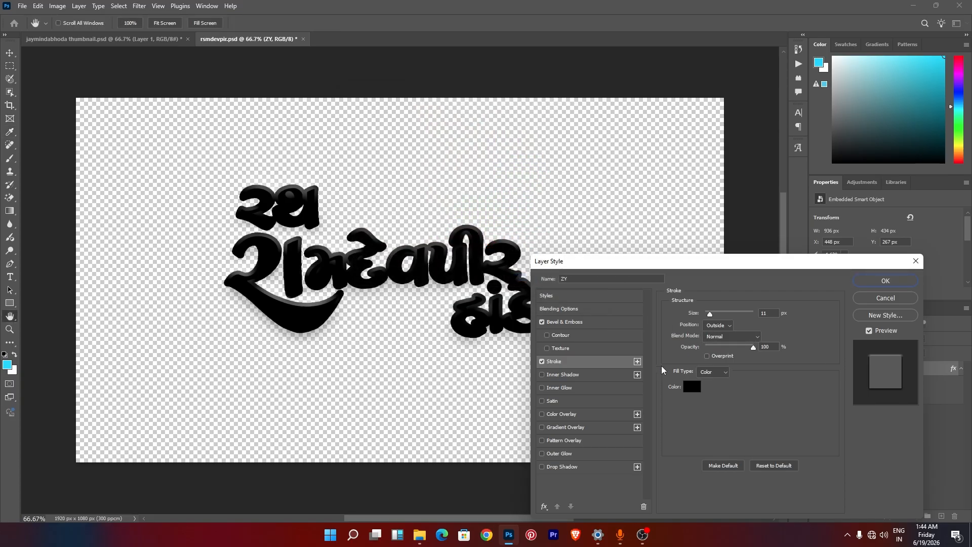
pyautogui.click(542, 361)
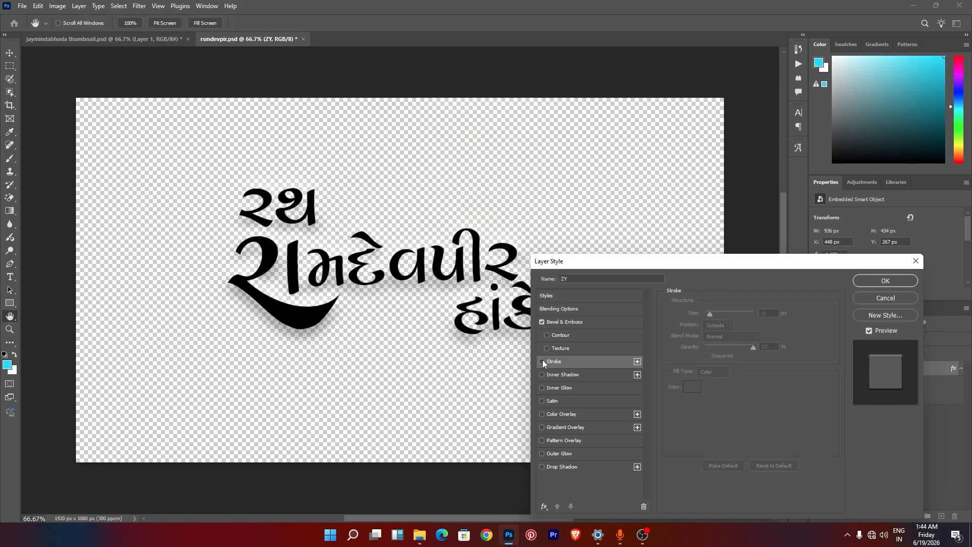
# Step: Add a Gradient Overlay to the title, keeping the custom green gradient
pyautogui.click(543, 427)
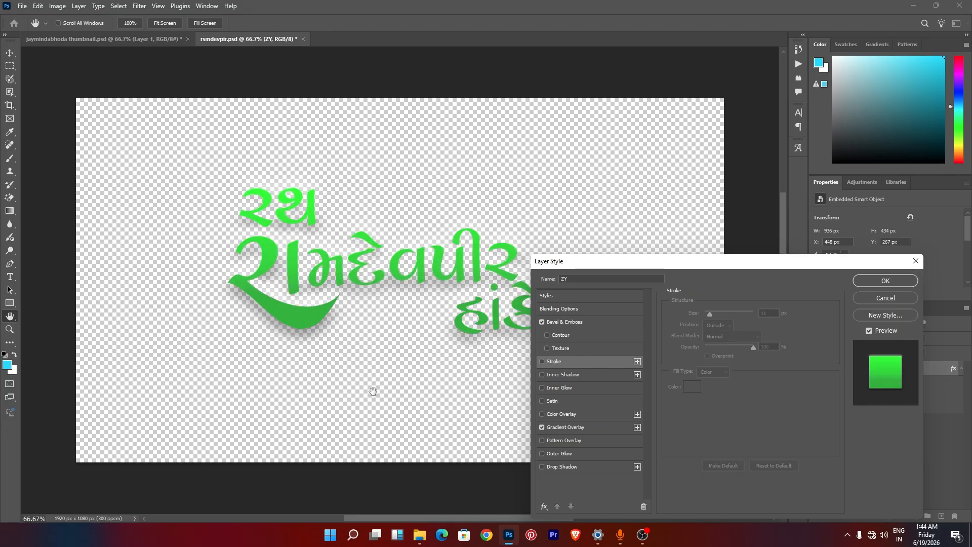
pyautogui.click(571, 428)
pyautogui.click(740, 337)
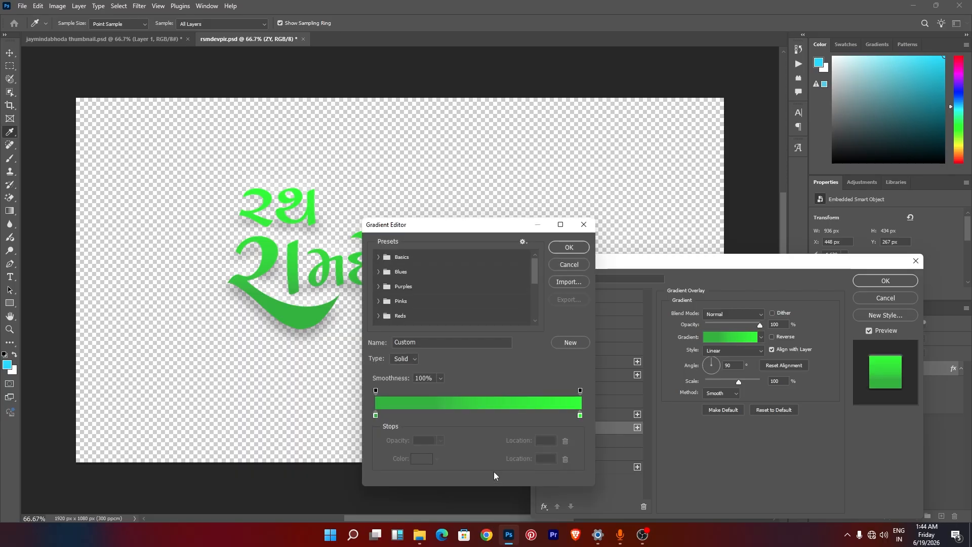
pyautogui.click(569, 247)
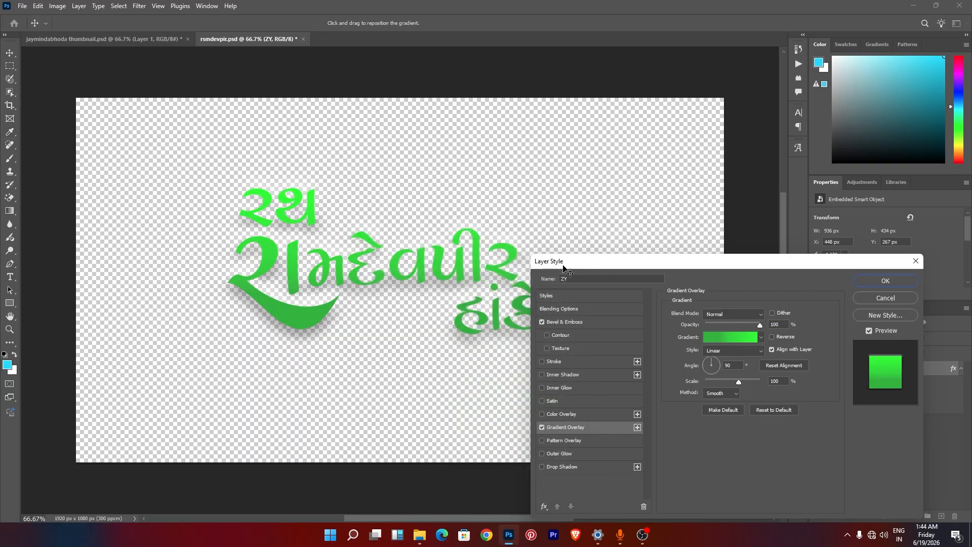
# Step: Preview an Outer Glow on the title, remove it and add a Drop Shadow instead
pyautogui.click(542, 453)
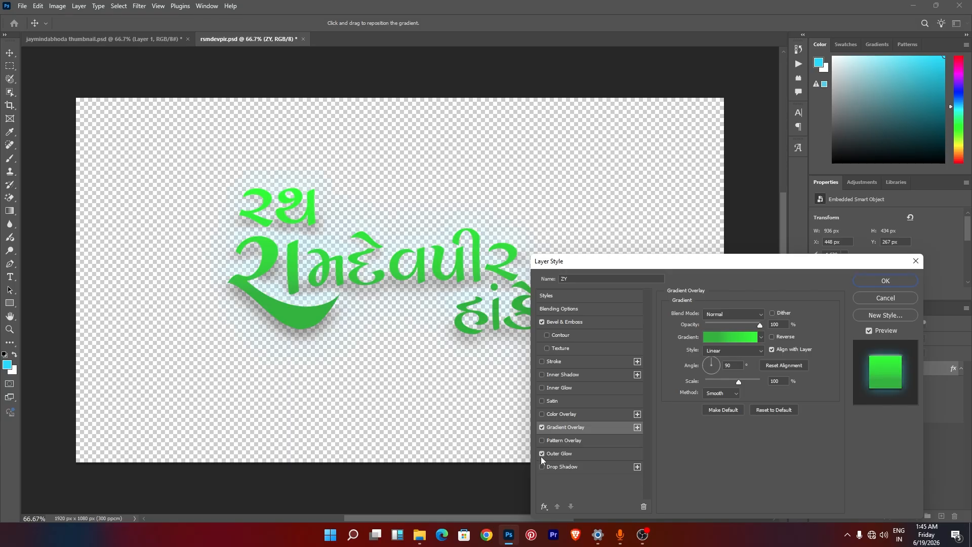
pyautogui.click(541, 454)
pyautogui.click(541, 466)
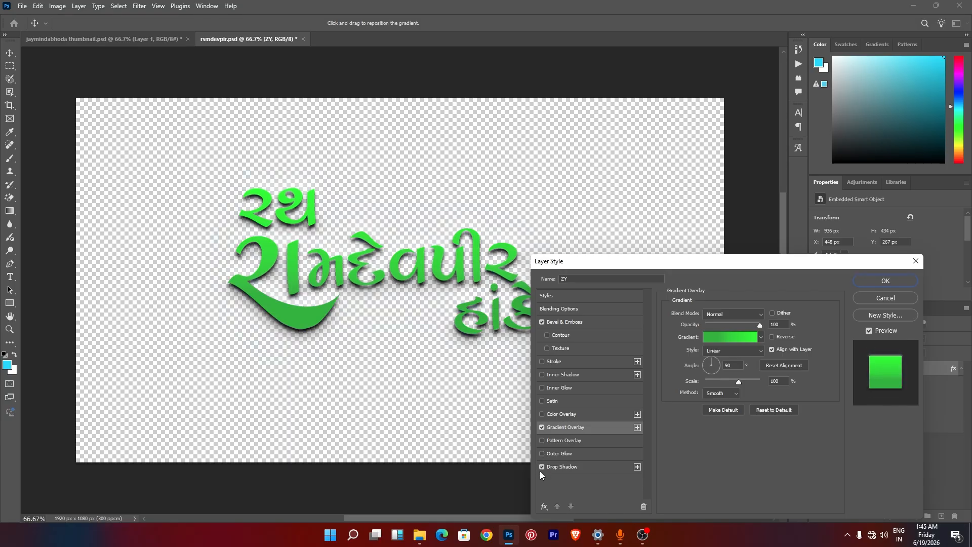
pyautogui.click(583, 468)
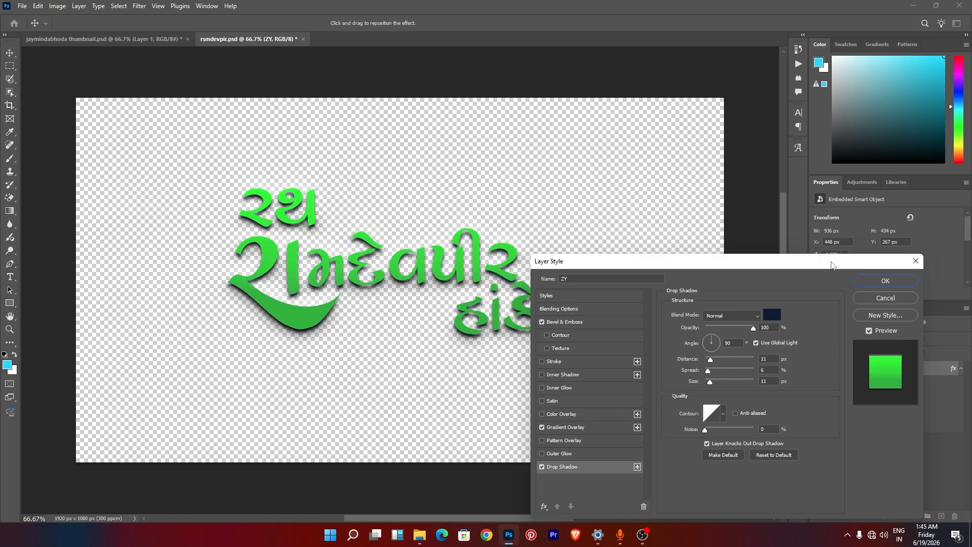
# Step: Add a Stroke to the title, positioned Inside with a size of 2 px
pyautogui.moveTo(831, 265); pyautogui.dragTo(894, 231)
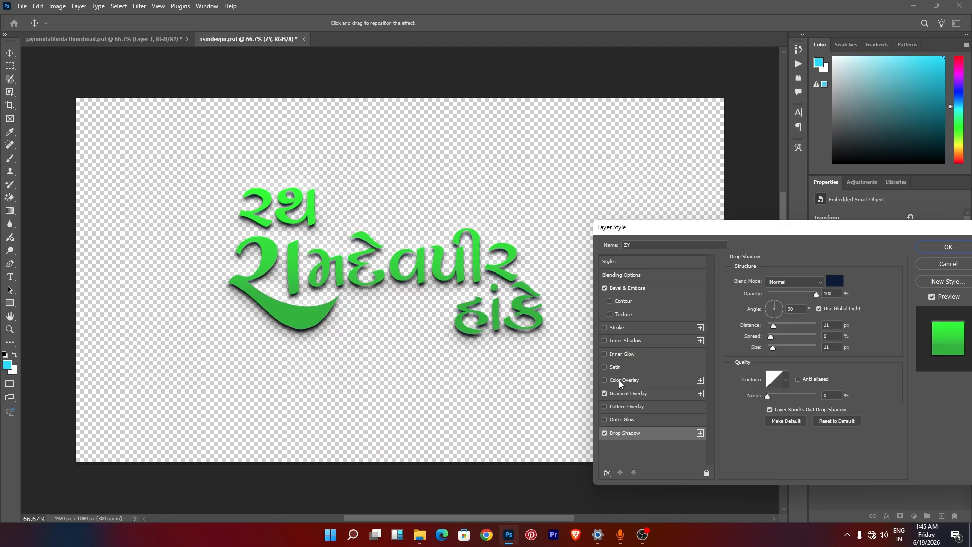
pyautogui.click(645, 327)
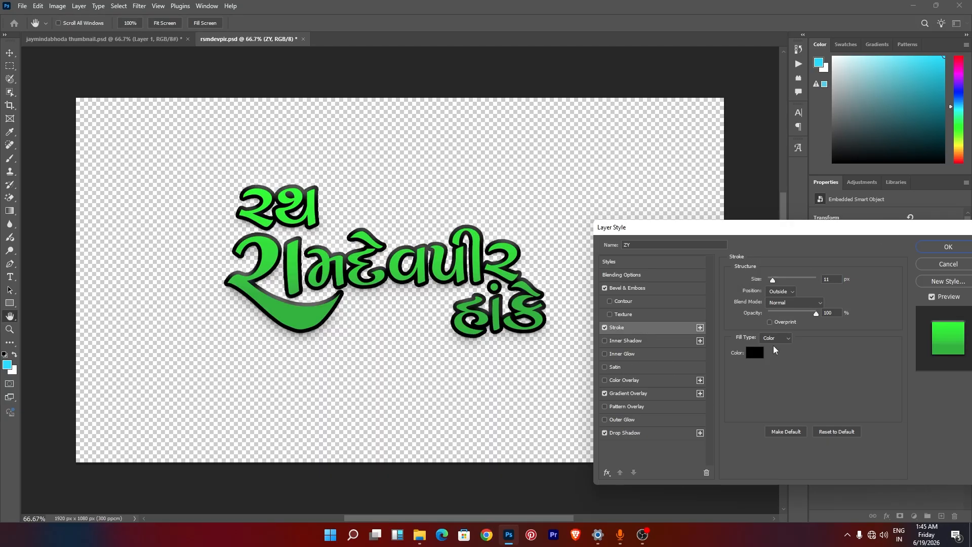
pyautogui.click(786, 290)
pyautogui.click(785, 311)
pyautogui.doubleClick(826, 279)
pyautogui.write('3')
pyautogui.scroll(-7, 824, 279)
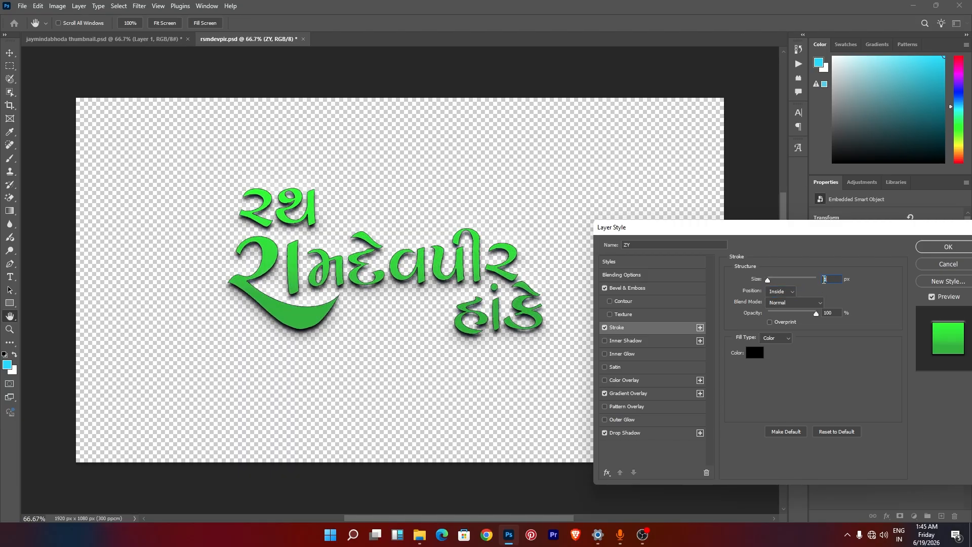
pyautogui.scroll(1, 824, 279)
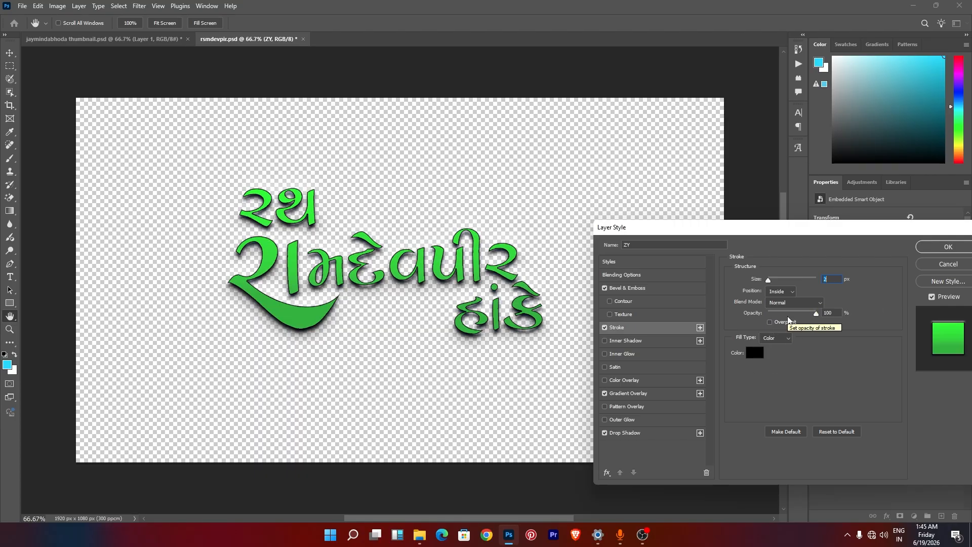
# Step: Set the title's stroke color to green #77b918
pyautogui.click(755, 352)
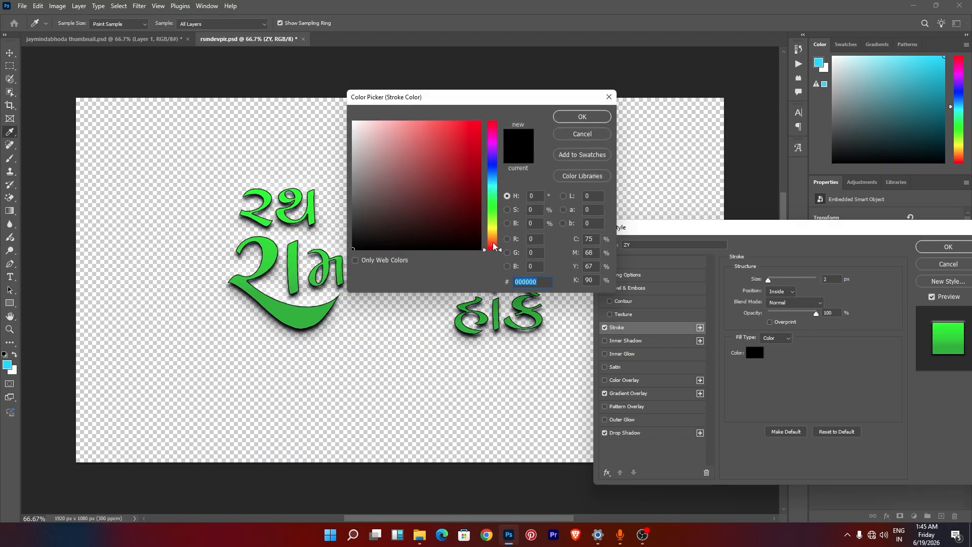
pyautogui.moveTo(494, 246); pyautogui.dragTo(494, 222)
pyautogui.click(459, 186)
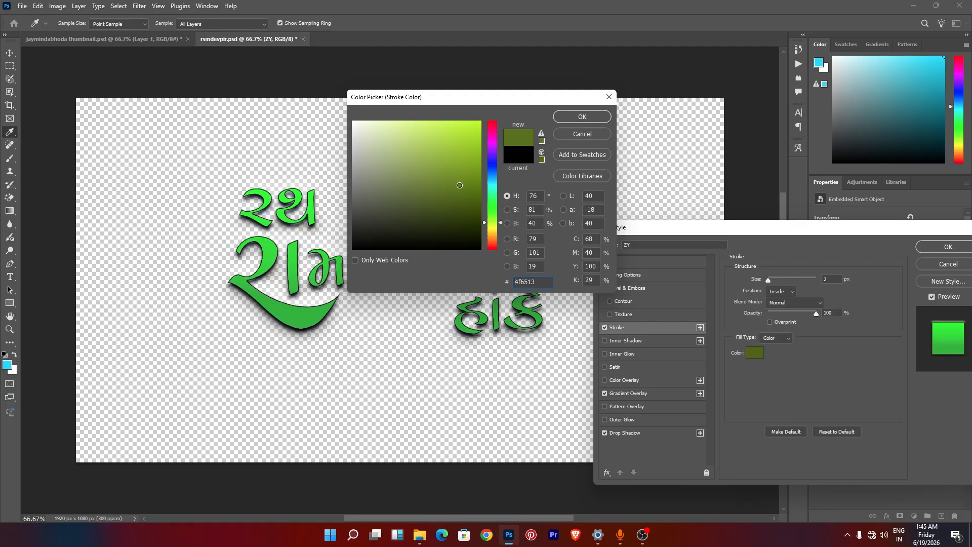
pyautogui.moveTo(459, 186); pyautogui.dragTo(481, 121)
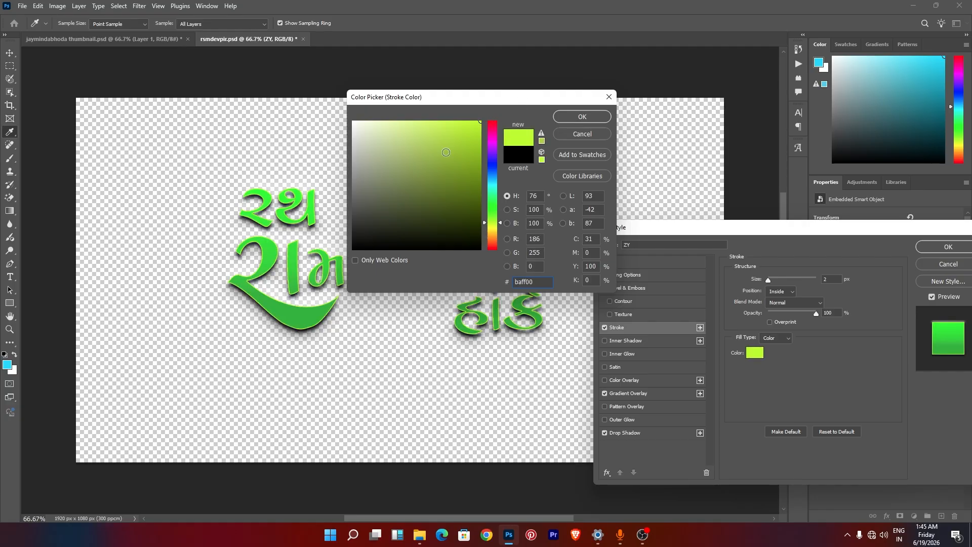
pyautogui.click(491, 219)
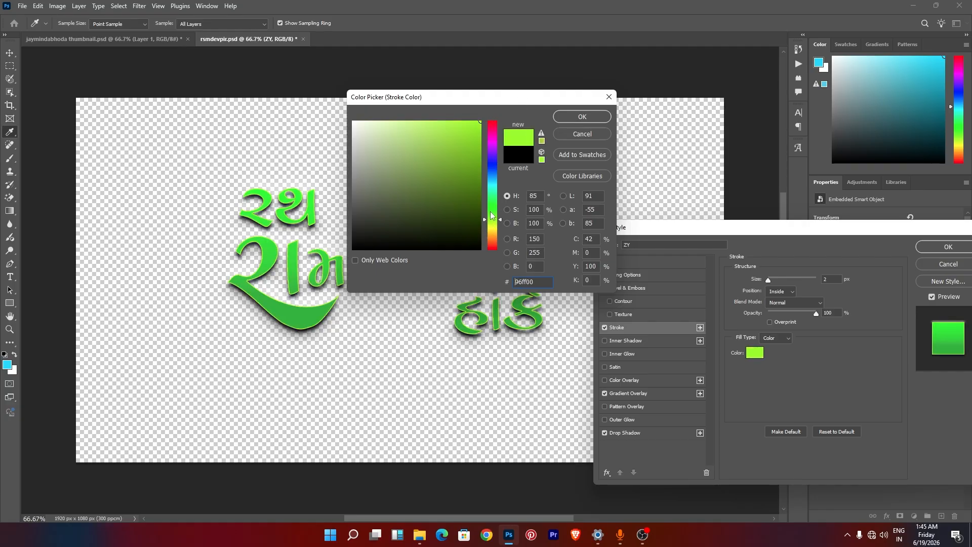
pyautogui.click(464, 156)
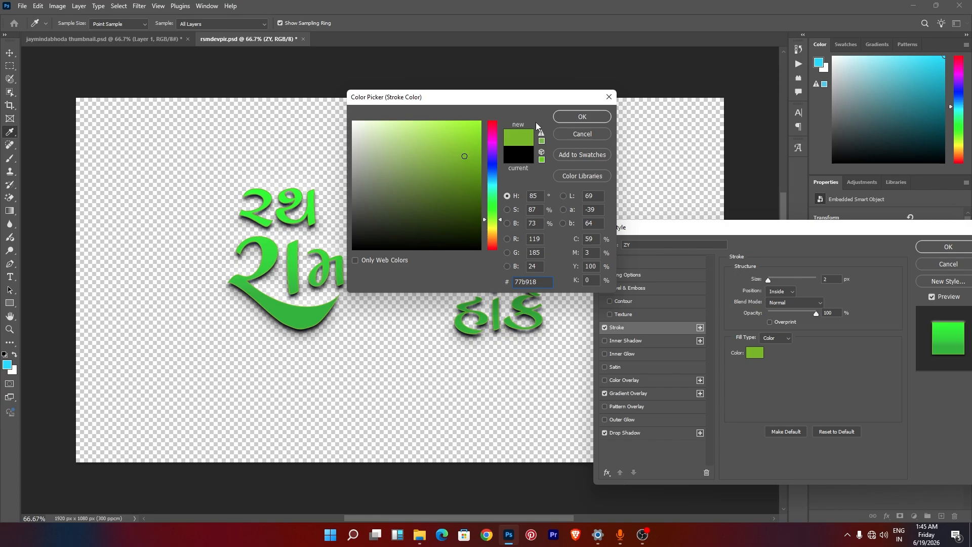
pyautogui.click(582, 116)
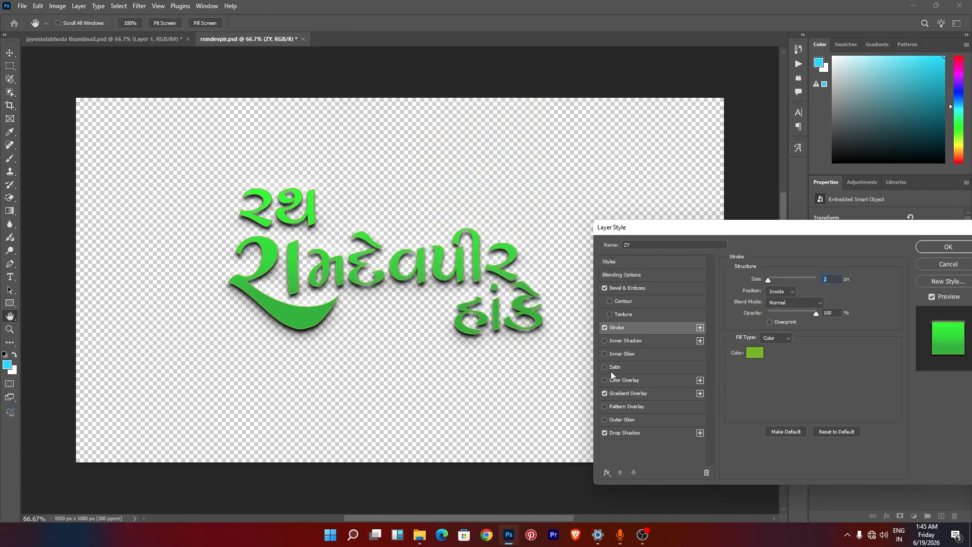
# Step: Add an Inner Shadow and an Inner Glow to the title, keeping their existing settings, and apply the layer styles
pyautogui.click(636, 342)
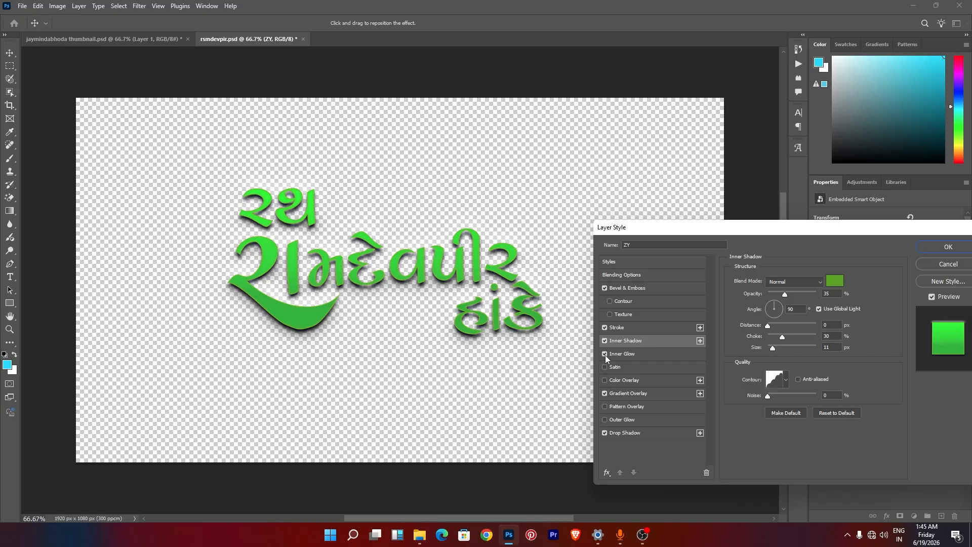
pyautogui.click(605, 354)
pyautogui.click(639, 353)
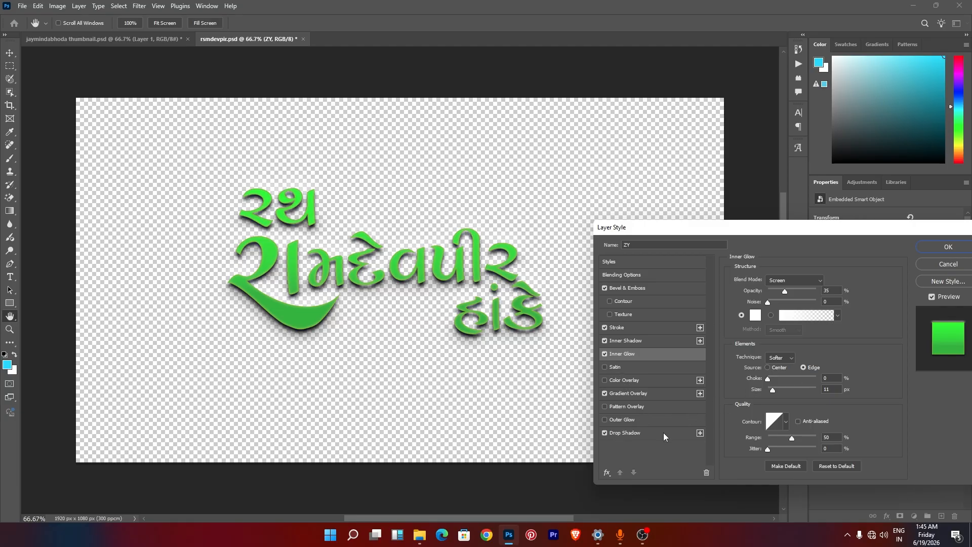
pyautogui.click(947, 247)
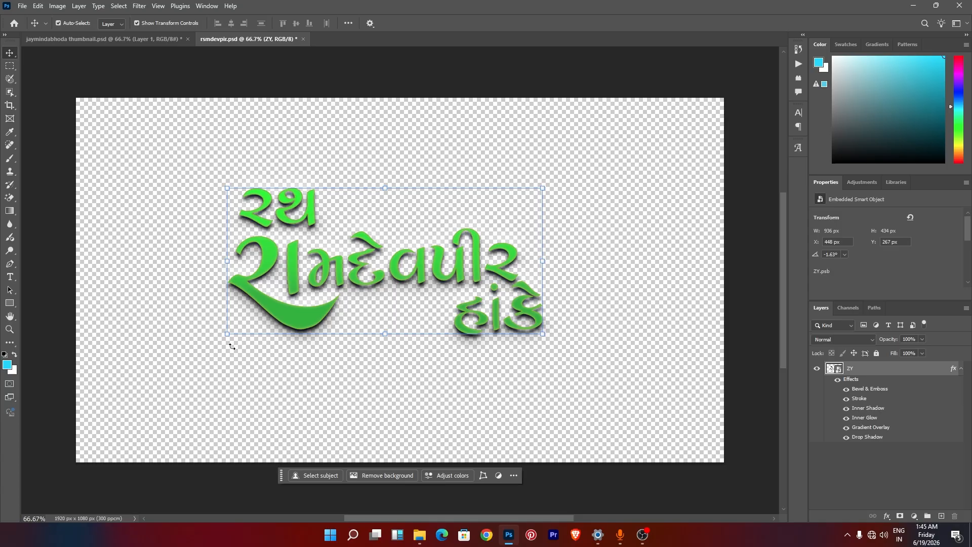
# Step: Examine the title's edges, glow and shadow up close, and check how it looks on the whole canvas
pyautogui.scroll(5, 392, 303)
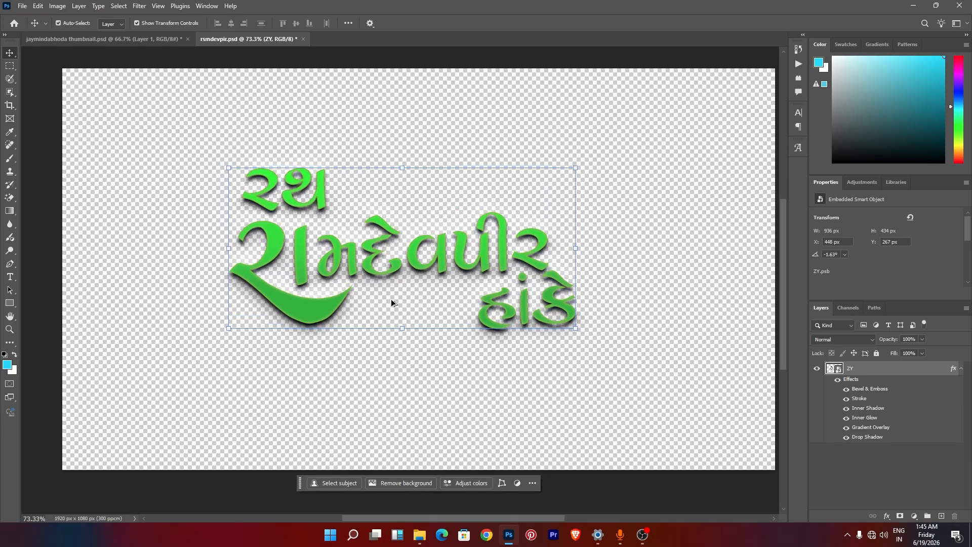
pyautogui.scroll(4, 394, 303)
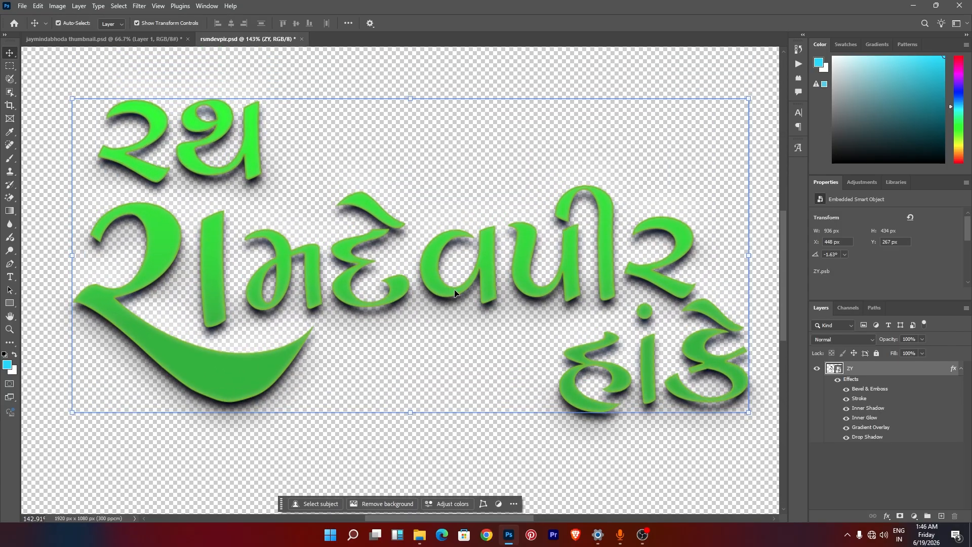
pyautogui.scroll(-8, 454, 293)
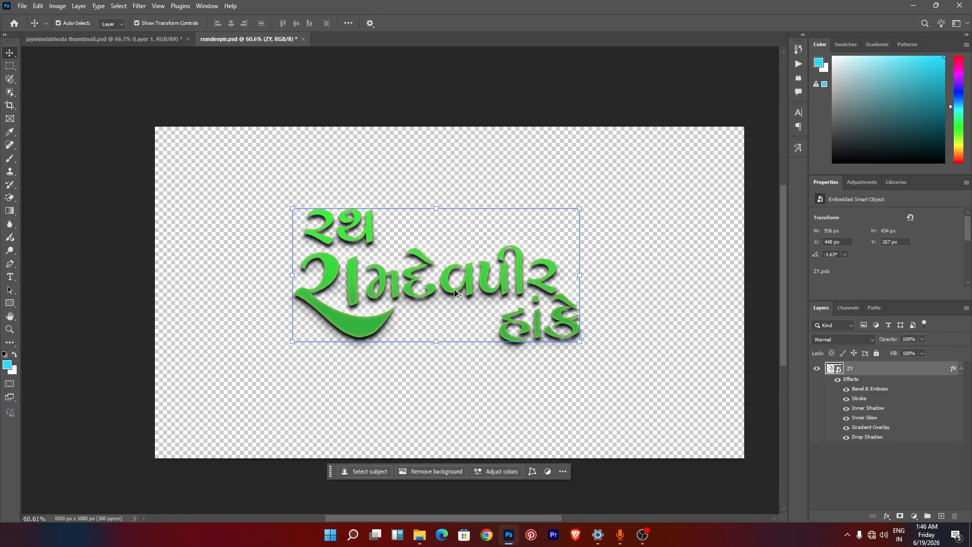
pyautogui.scroll(1, 527, 294)
pyautogui.scroll(-1, 575, 295)
pyautogui.scroll(1, 575, 295)
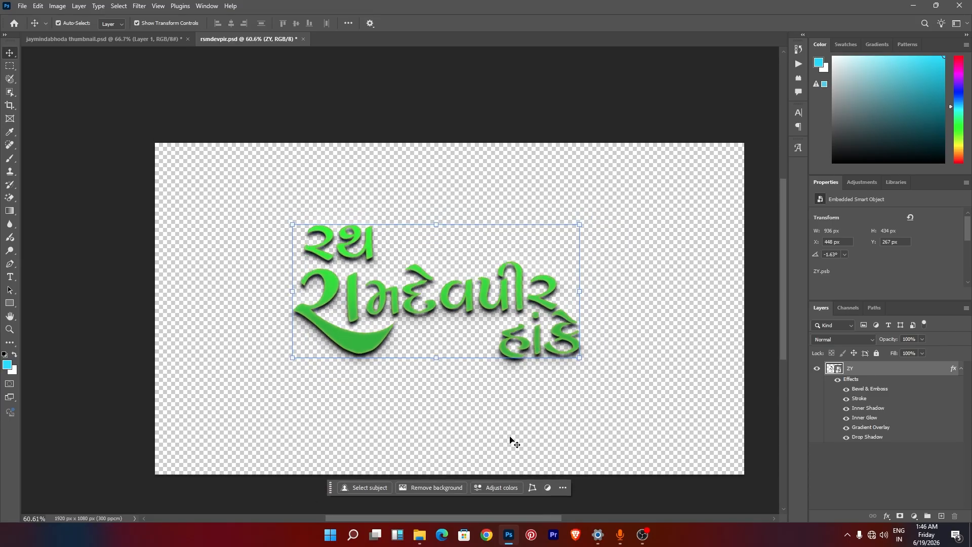